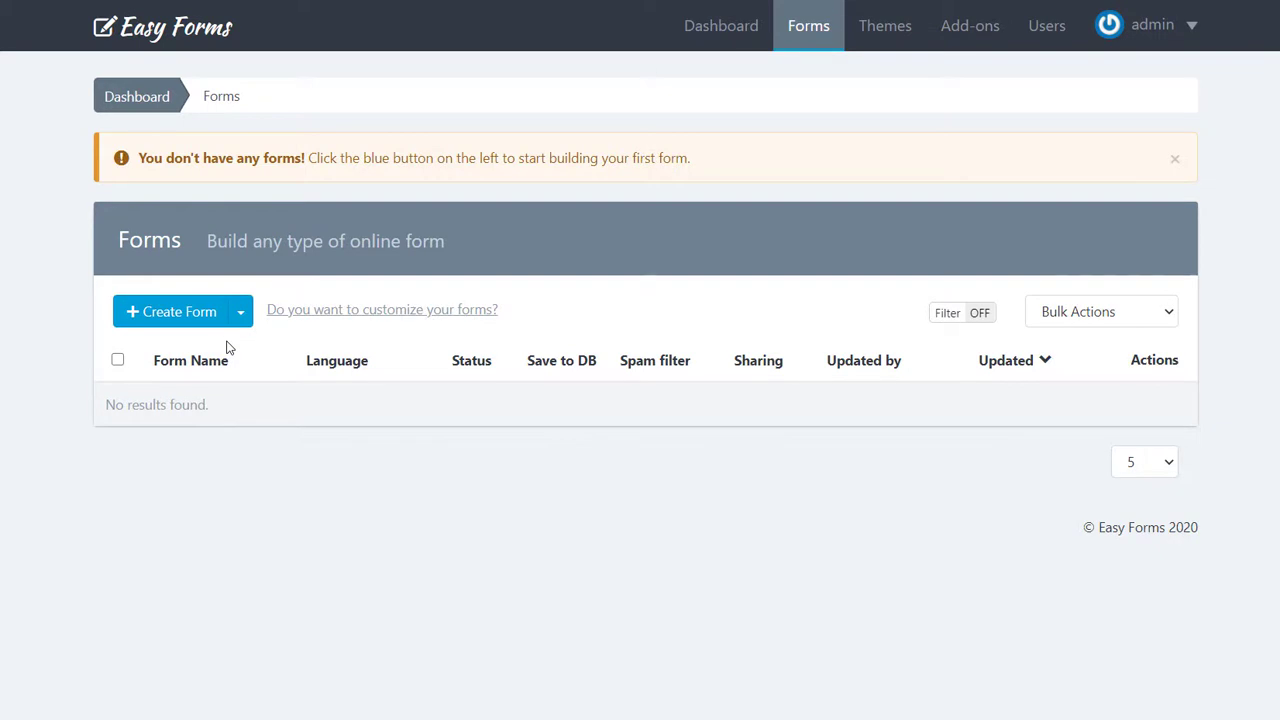
- Create a new blank form, opening the builder with 'Untitled Form'
click(194, 325)
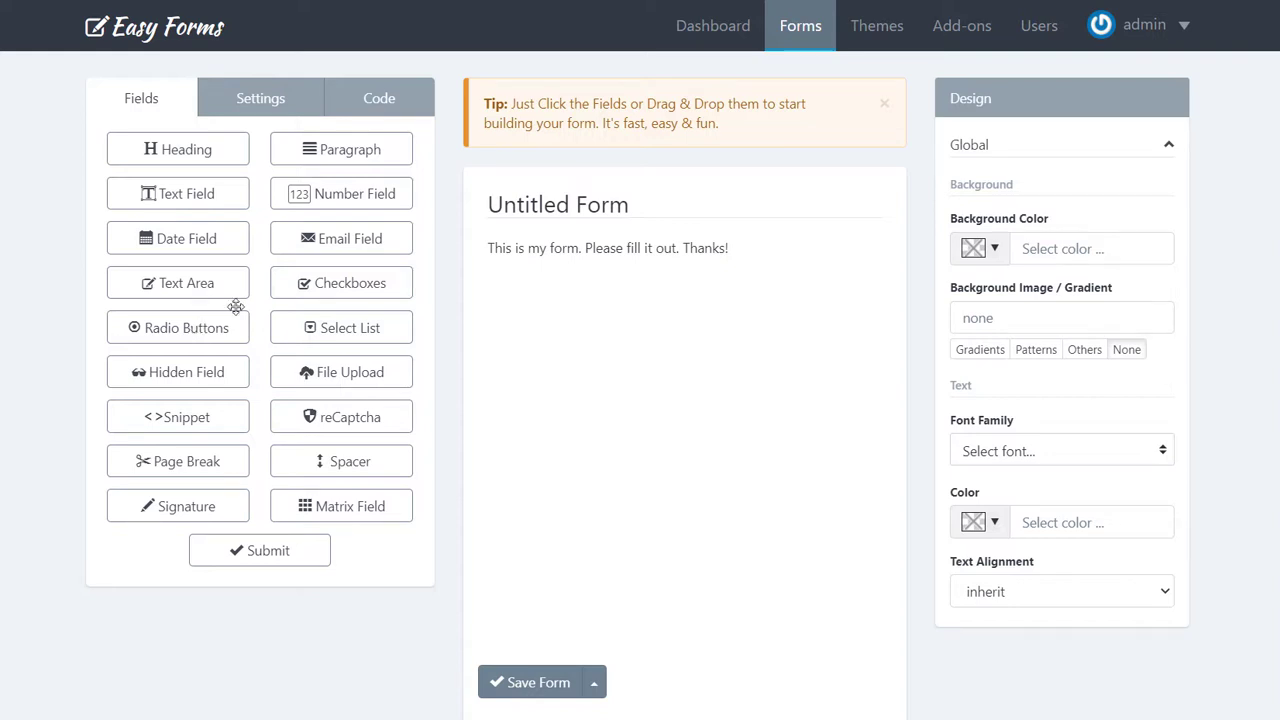
- Retitle the form 'Encrypted Form' and delete its intro paragraph
click(526, 210)
double_click(962, 107)
text(Encrypted Form)
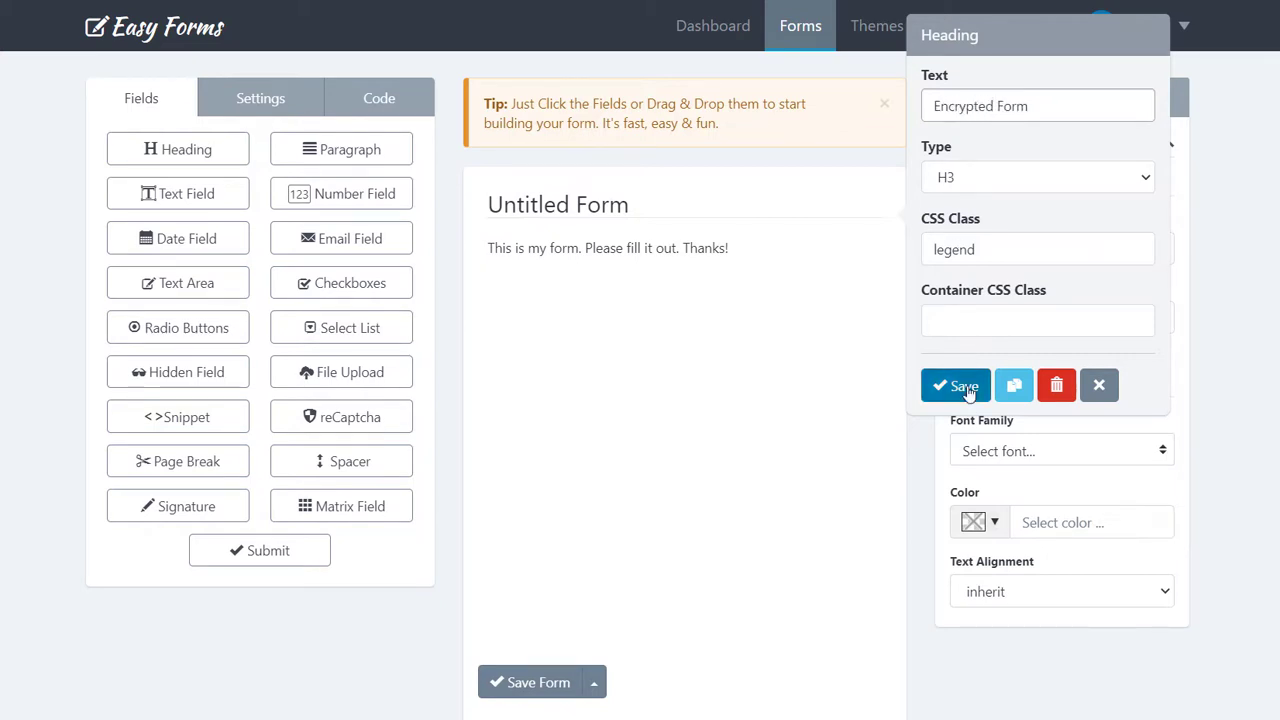
click(962, 386)
click(710, 253)
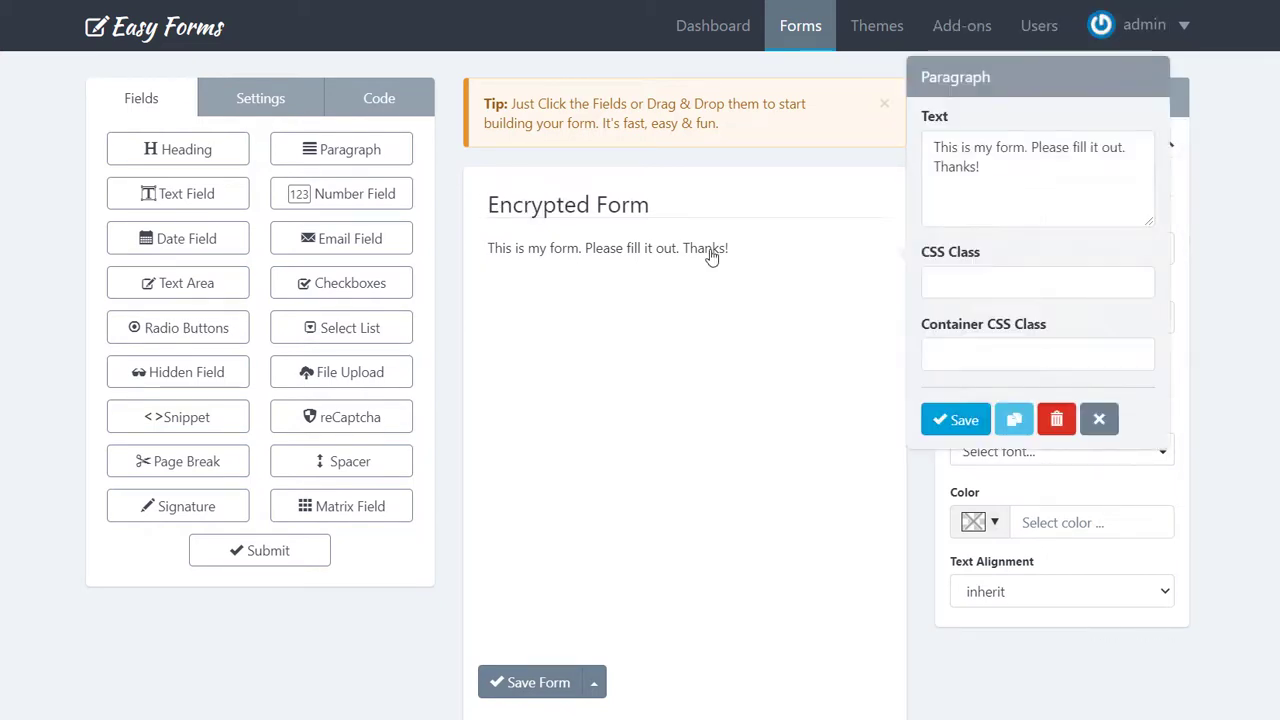
click(1050, 412)
click(752, 130)
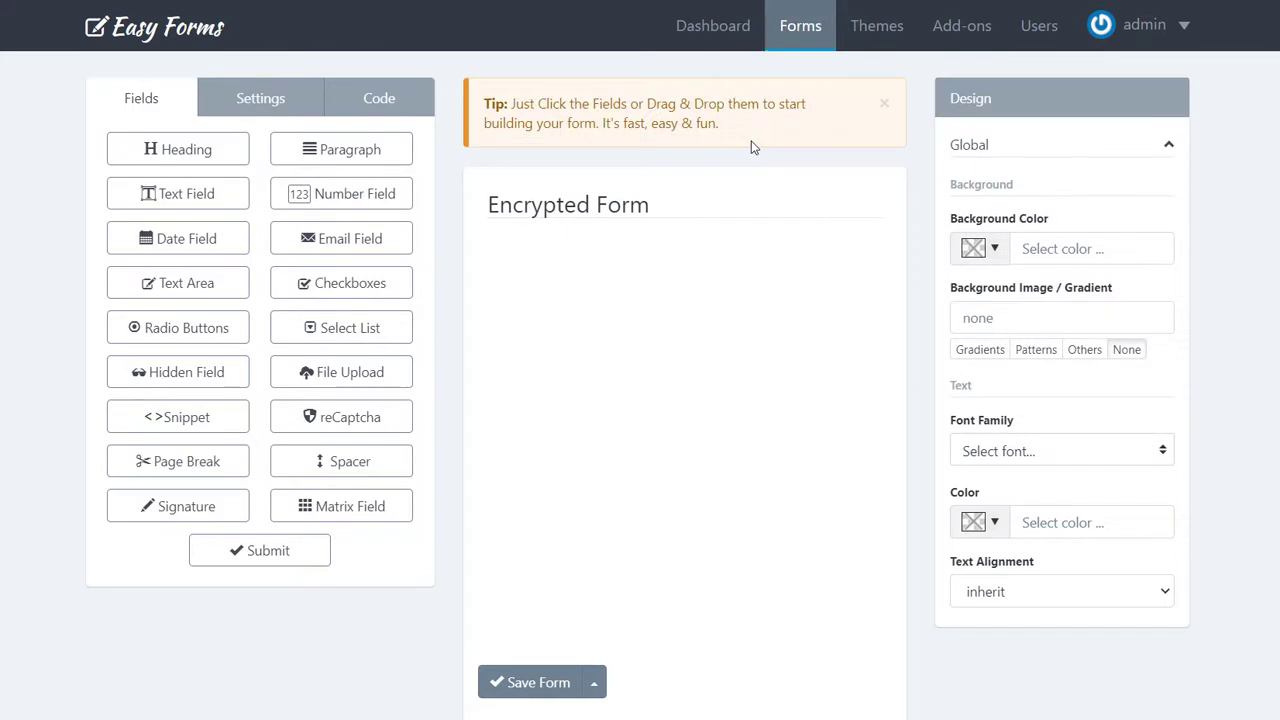
- Add two text fields, an email field, a date field, a text area and a submit button
click(218, 198)
click(306, 236)
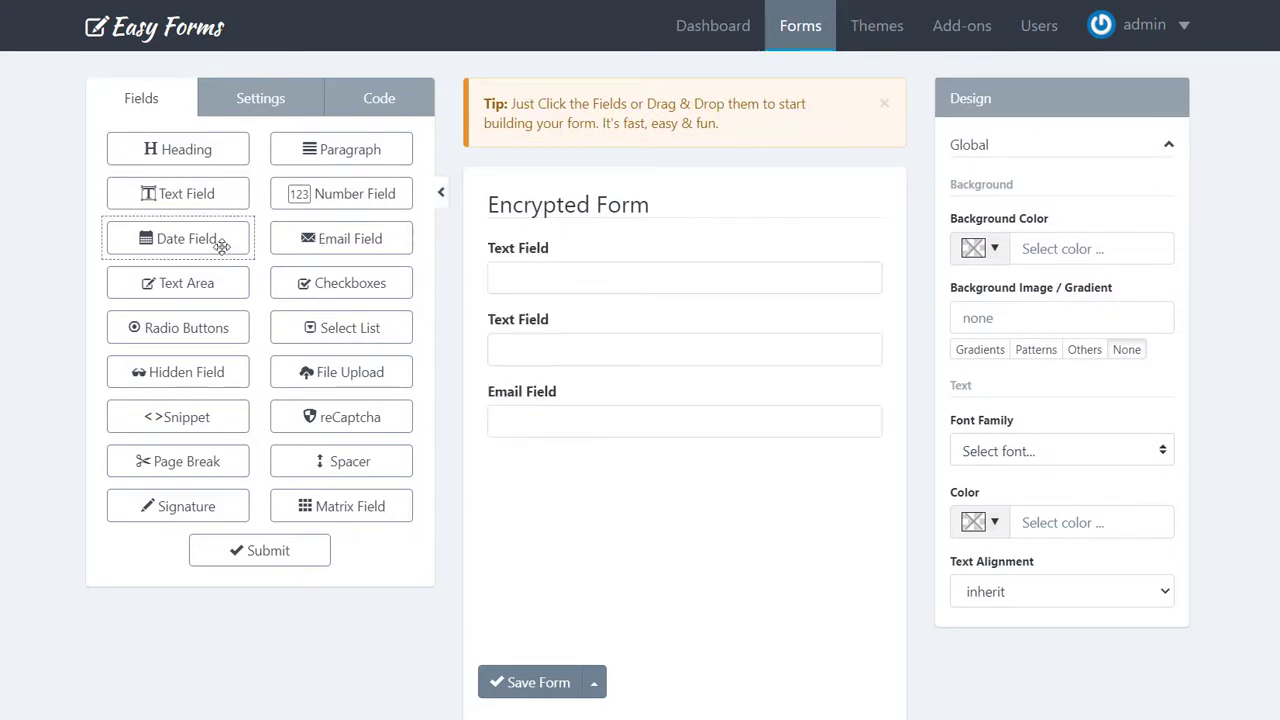
click(213, 242)
click(225, 288)
click(259, 550)
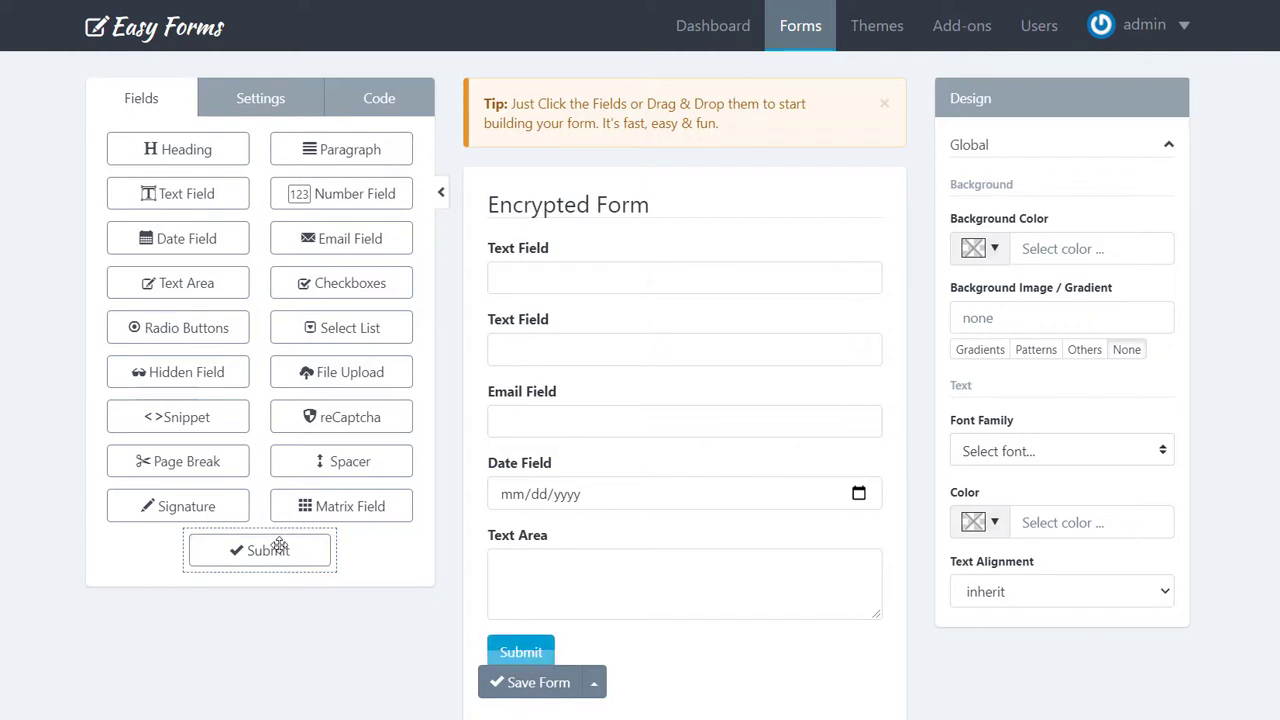
- Label the first text field 'First Name', make it required and half-width (col-xs-6)
click(555, 288)
triple_click(969, 167)
text(First Name)
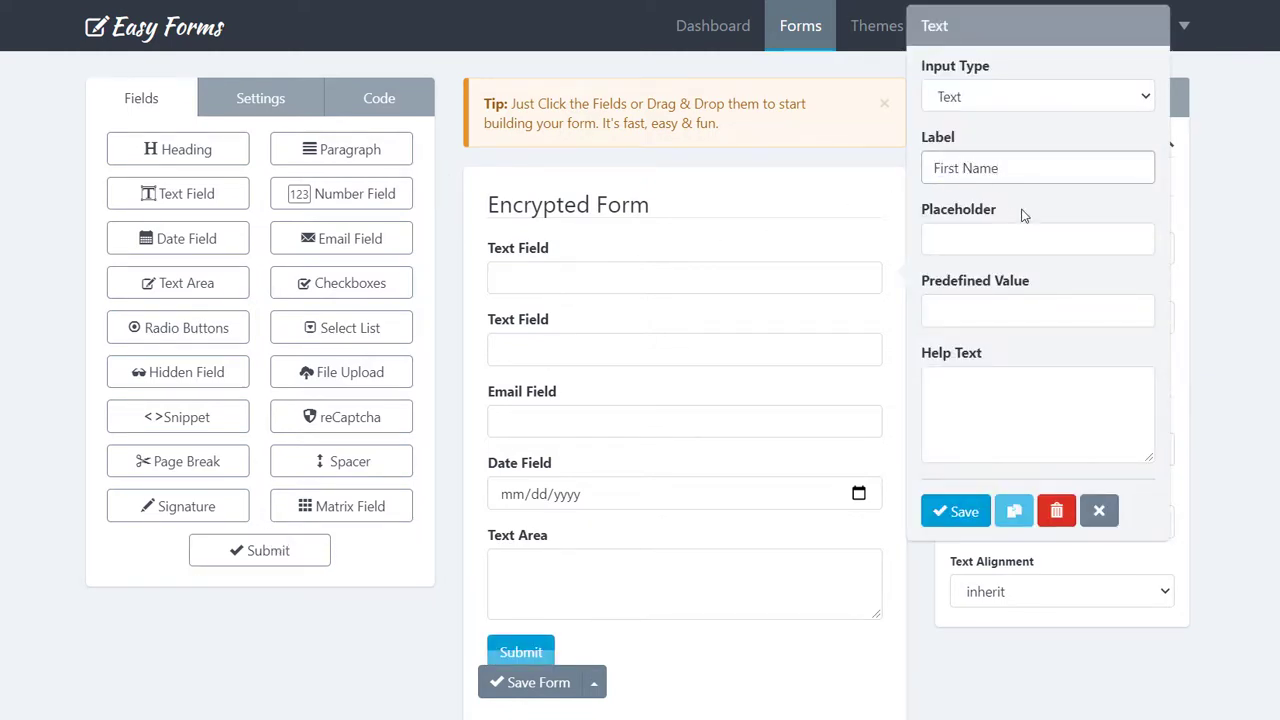
scroll(1022, 215, down, 3)
scroll(1022, 215, down, 3)
click(988, 391)
double_click(1001, 273)
text(6)
click(956, 511)
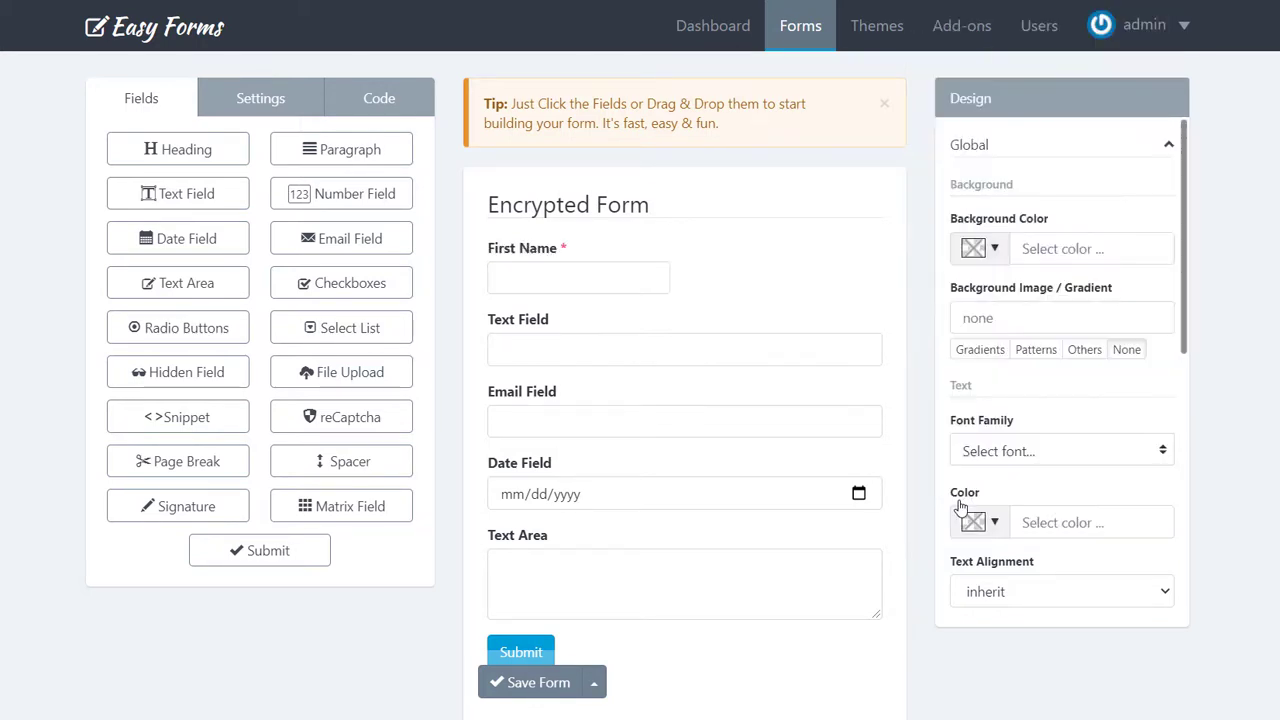
- Label the second text field 'Last Name', make it required and half-width (col-xs-6)
click(725, 338)
click(1001, 240)
key(ctrl+a)
text(L)
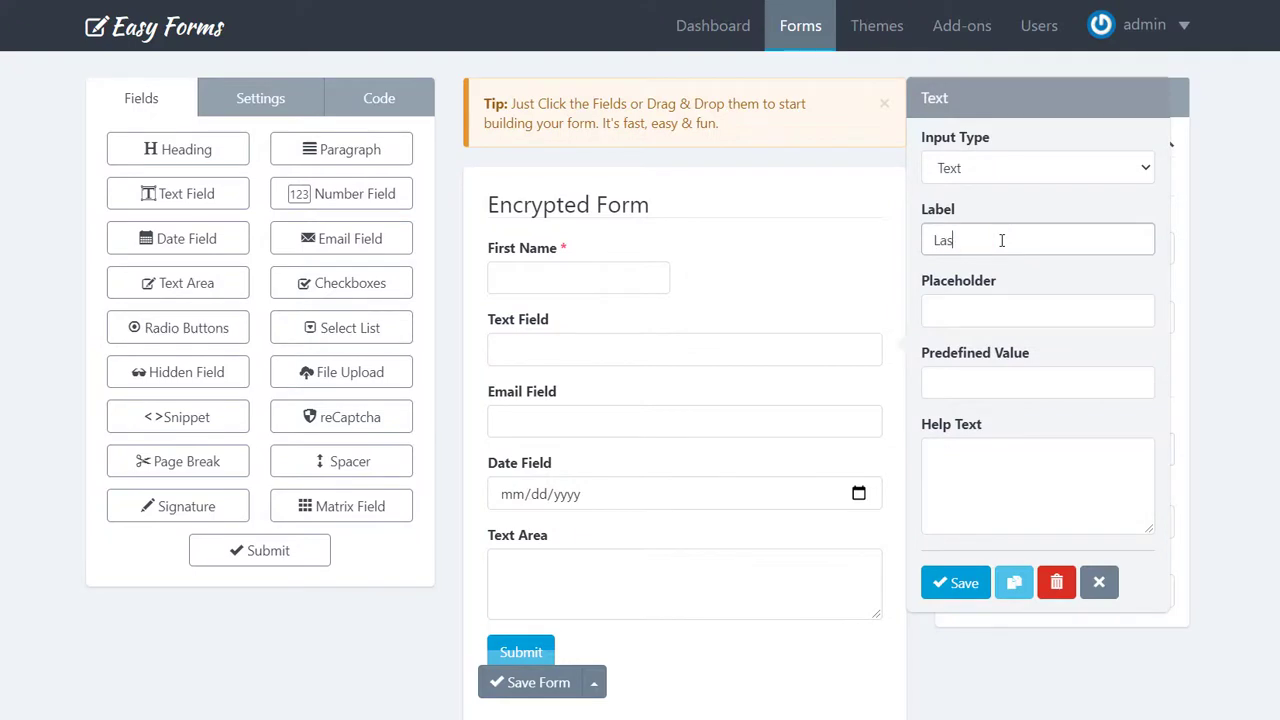
scroll(1014, 289, down, 4)
scroll(1014, 289, down, 2)
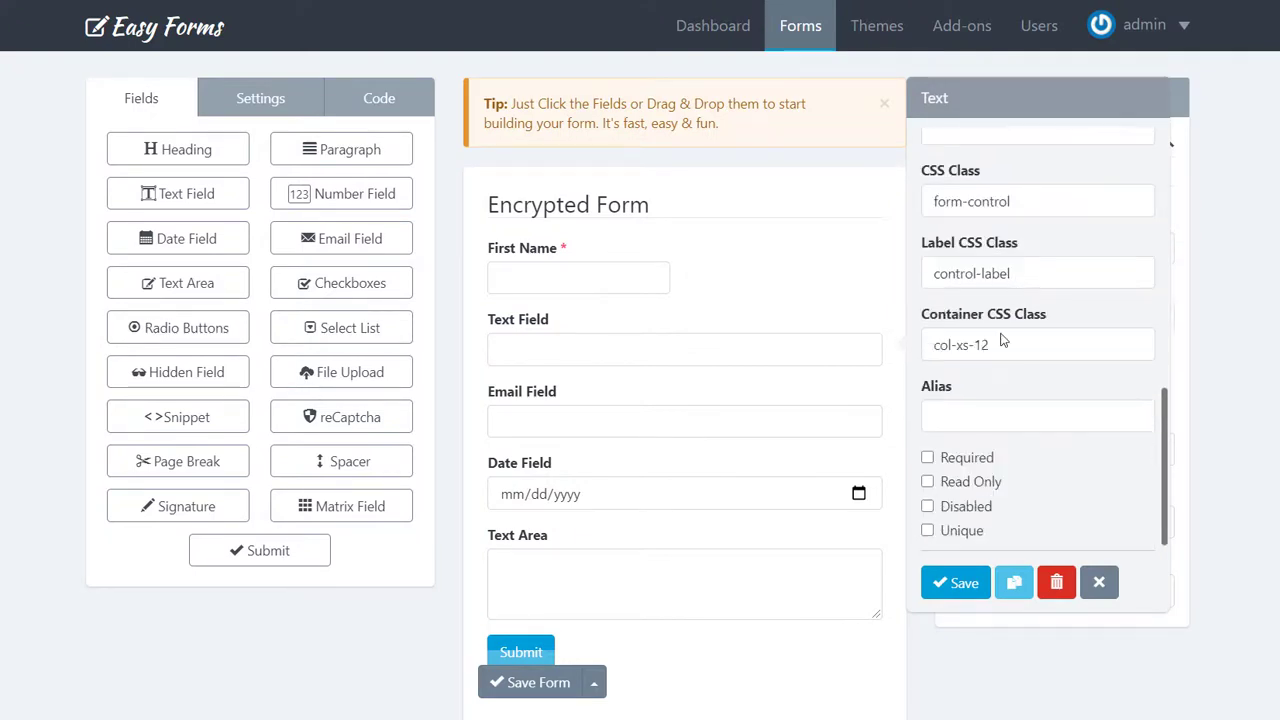
click(974, 466)
double_click(1000, 345)
text(6)
click(964, 585)
- Rename the email field to 'Email' and make it required
click(737, 360)
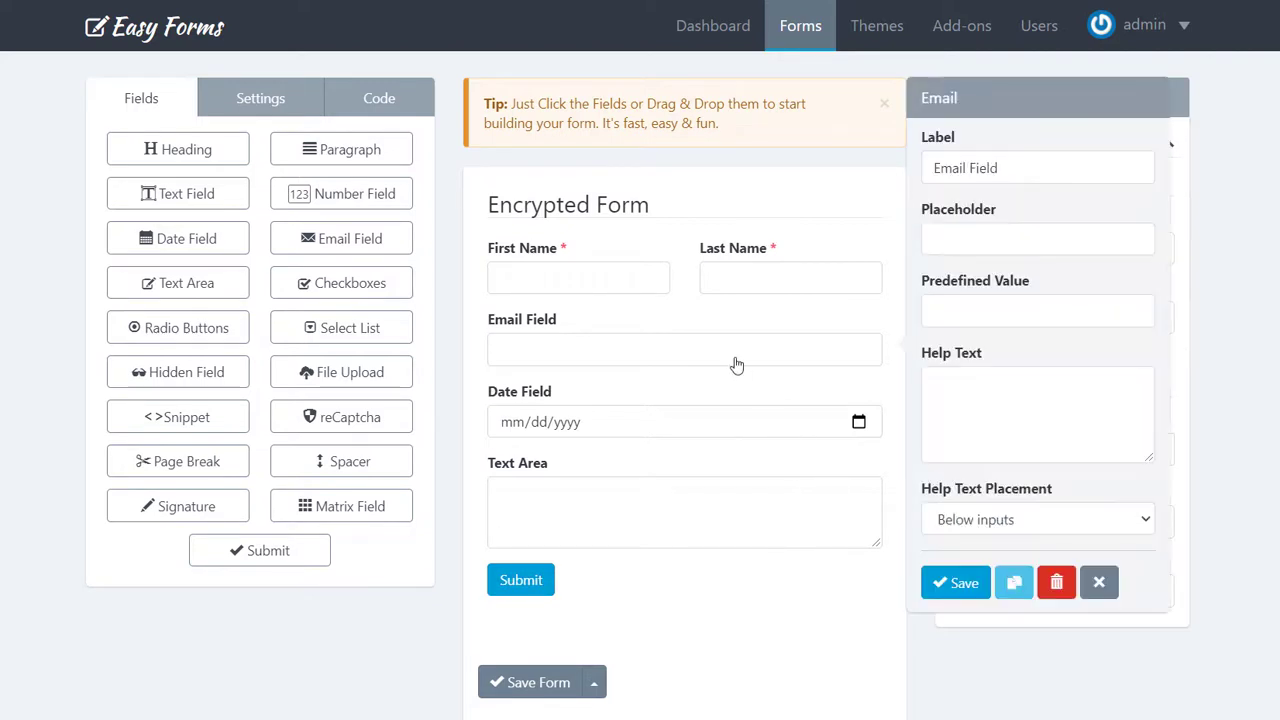
double_click(983, 168)
key(BackSpace)
scroll(995, 263, down, 3)
scroll(995, 263, down, 3)
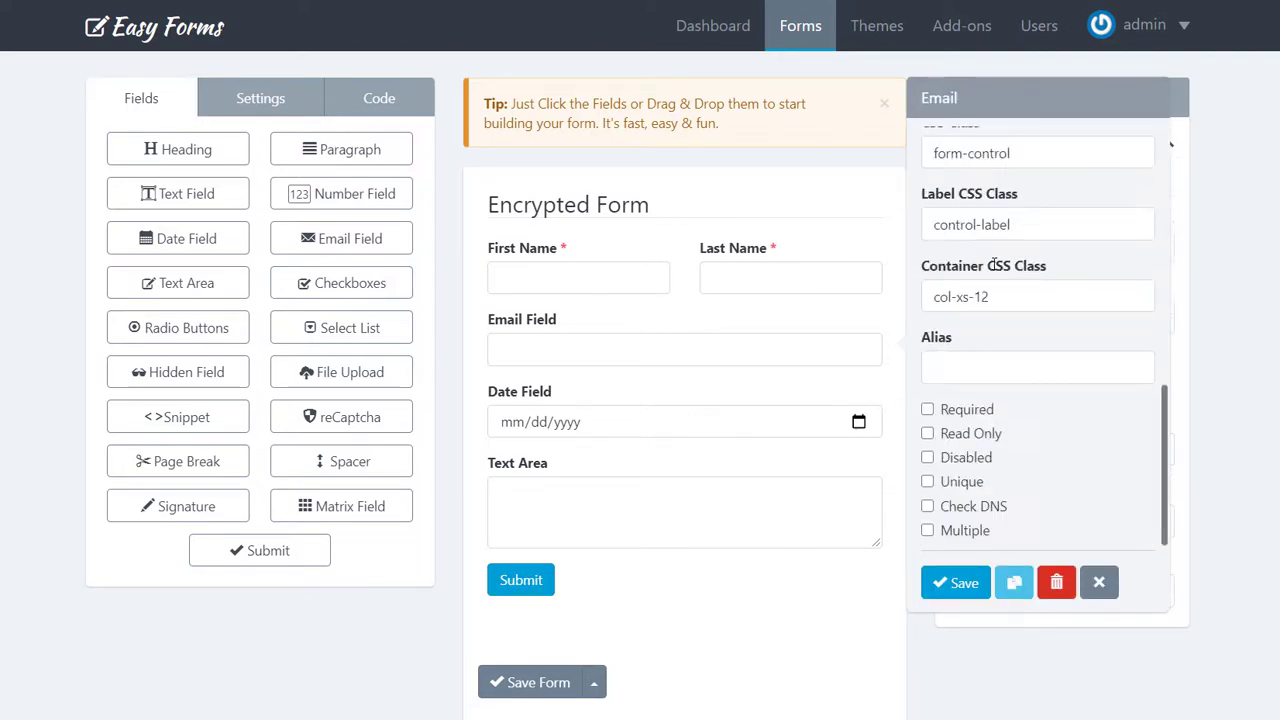
click(975, 411)
click(962, 582)
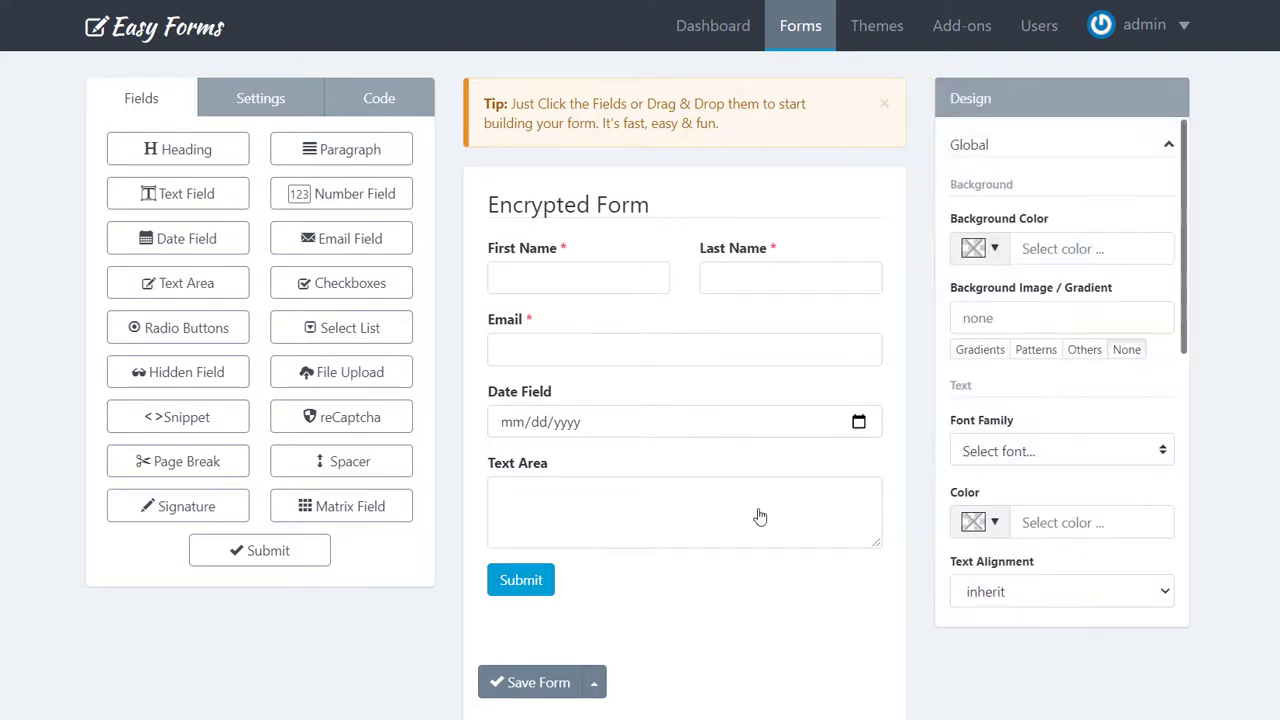
- Rename the date field to 'Birth Date' and make it required
click(643, 408)
double_click(980, 316)
key(BackSpace)
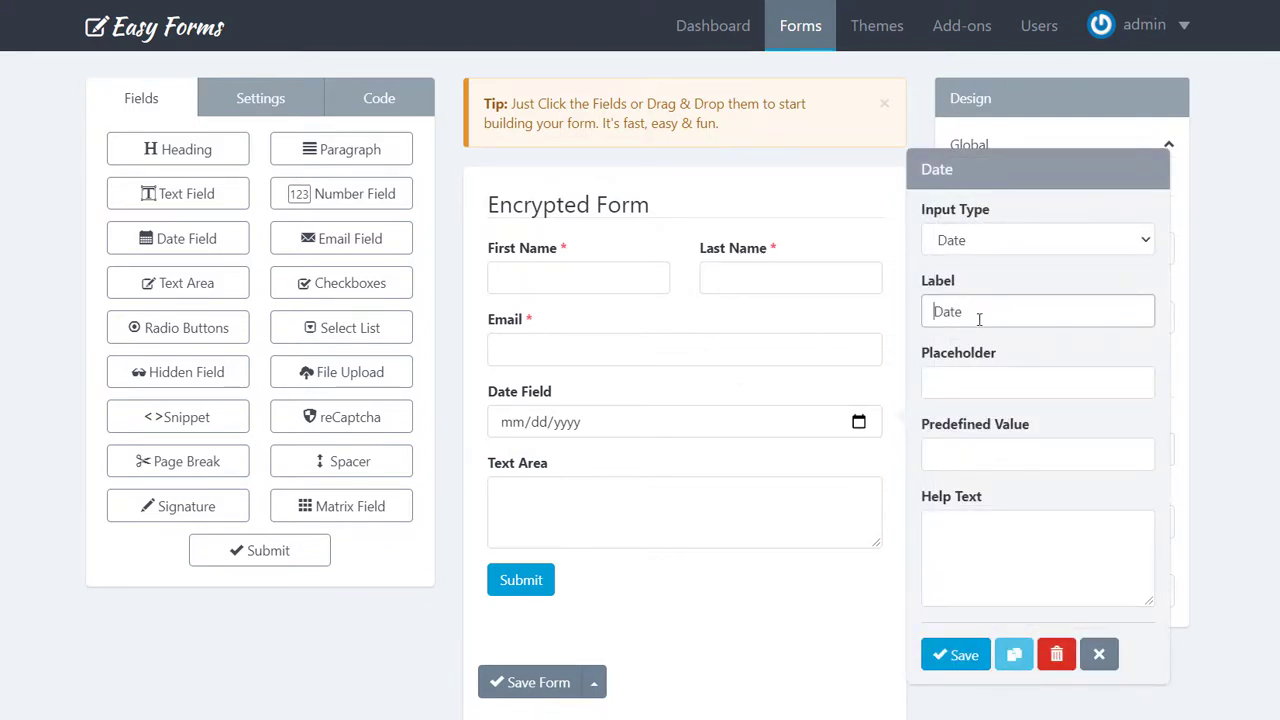
text(Birth Date)
scroll(997, 412, down, 5)
scroll(977, 531, down, 1)
click(975, 529)
click(955, 655)
- Relabel the text area 'Notes'
click(738, 508)
triple_click(1000, 306)
text(Notes)
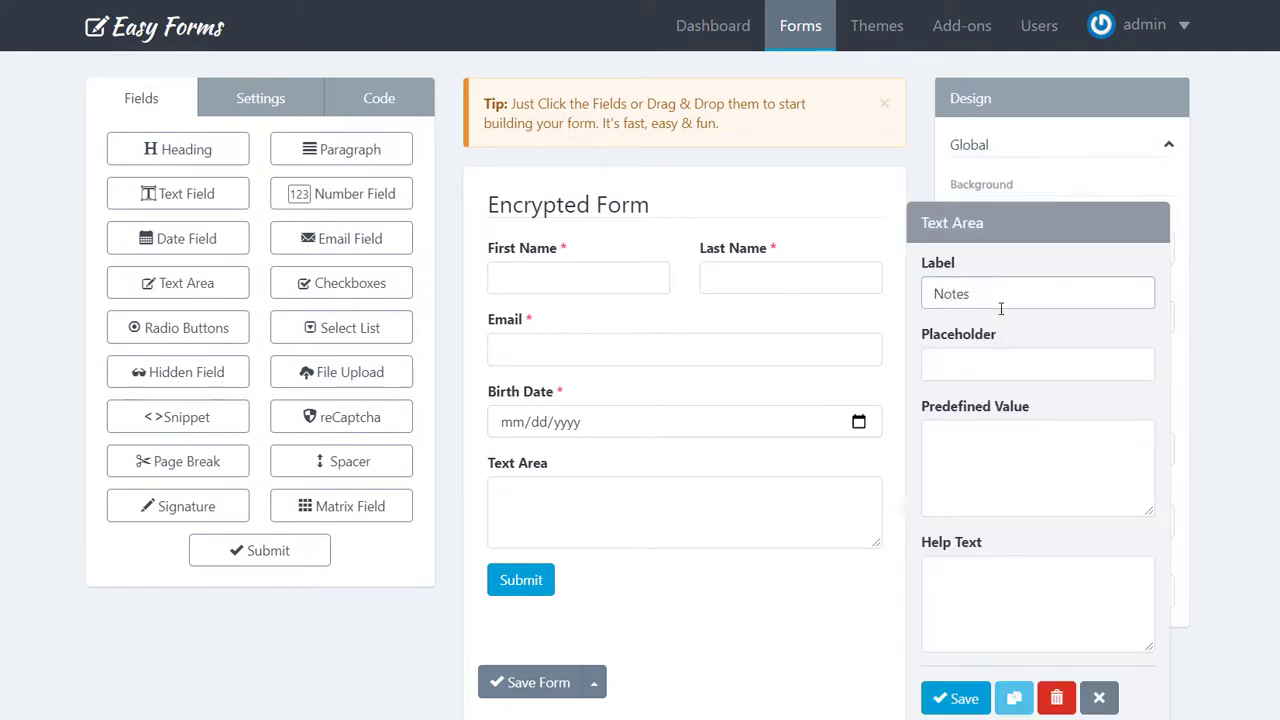
click(964, 697)
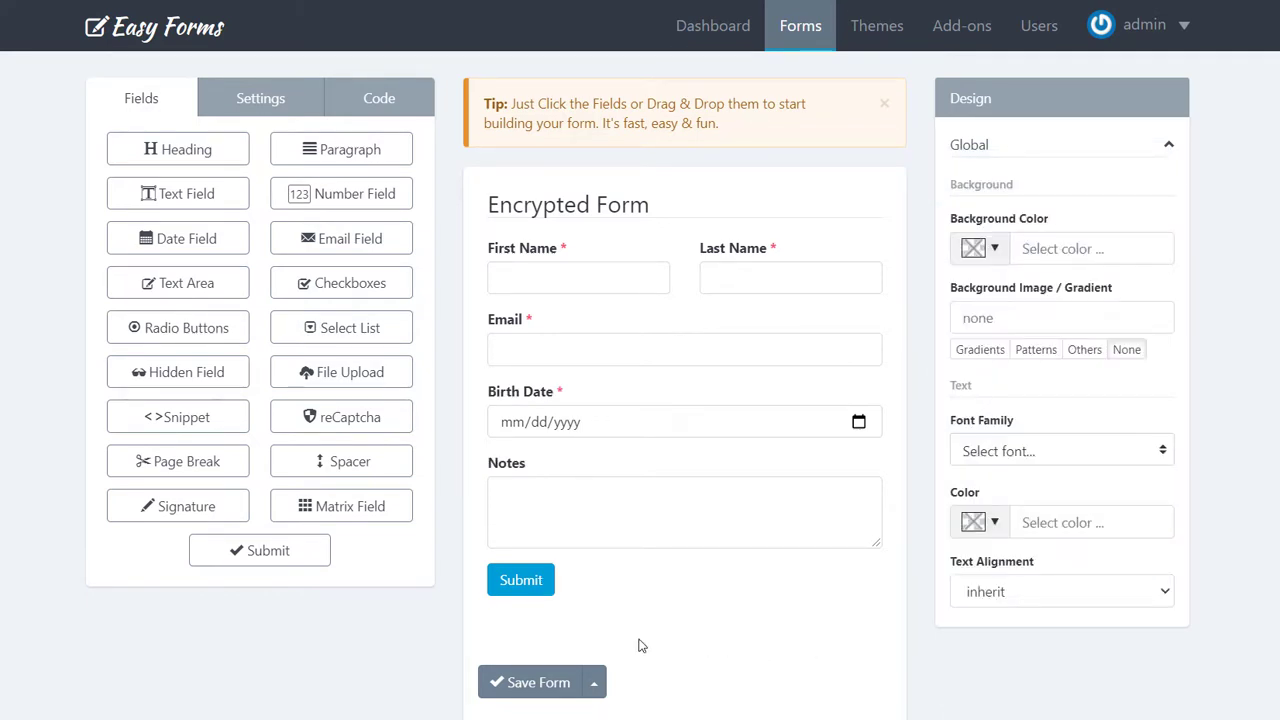
- Save the form and start a Field Encryption setup for Encrypted Form
click(557, 683)
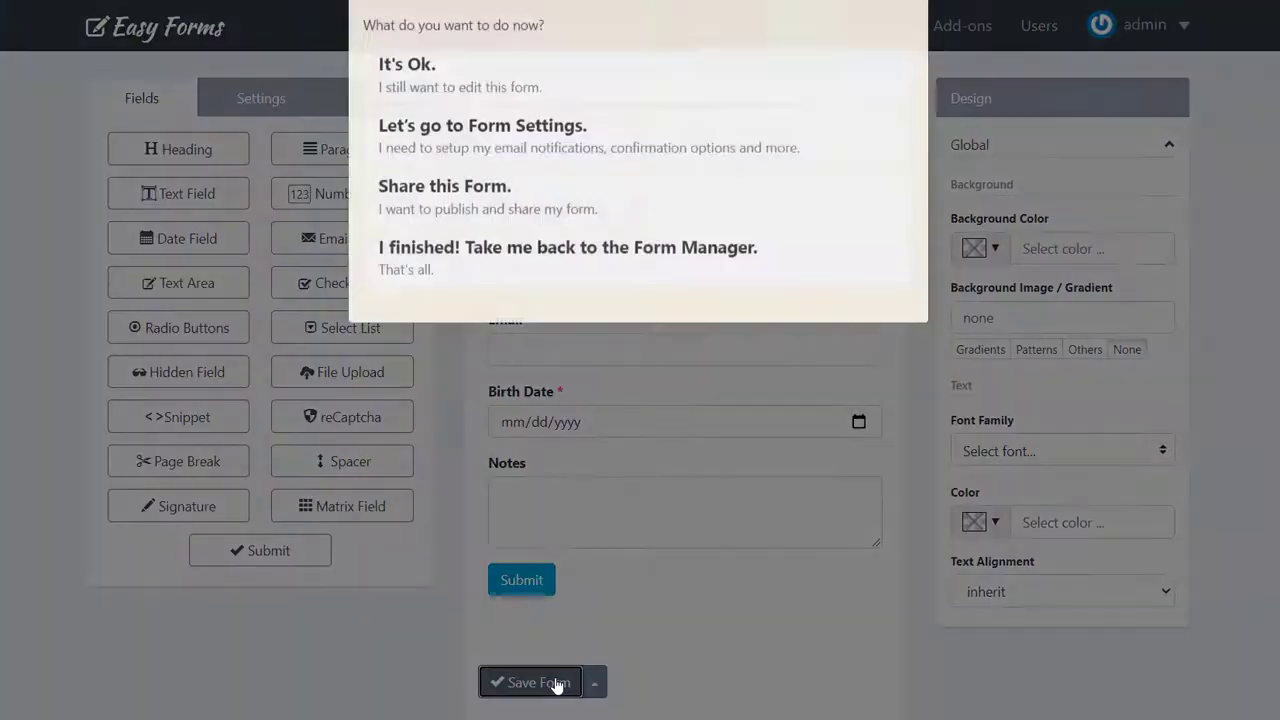
click(570, 360)
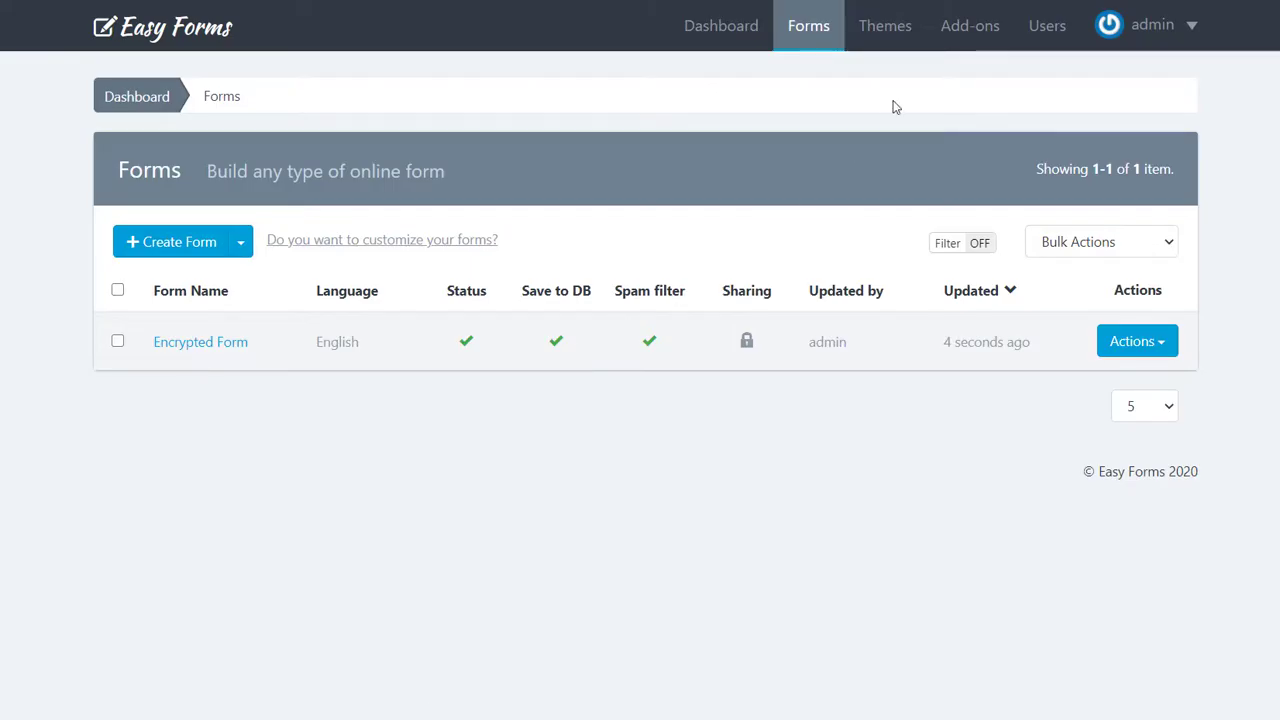
click(960, 30)
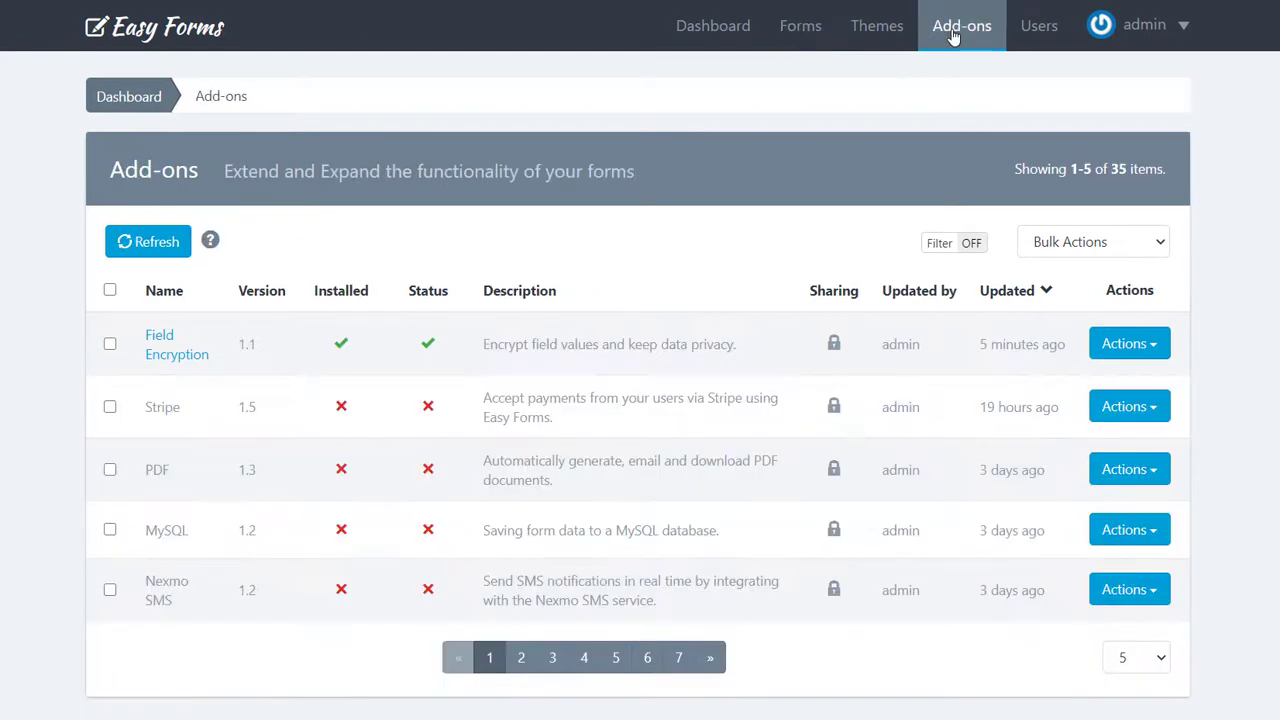
click(176, 350)
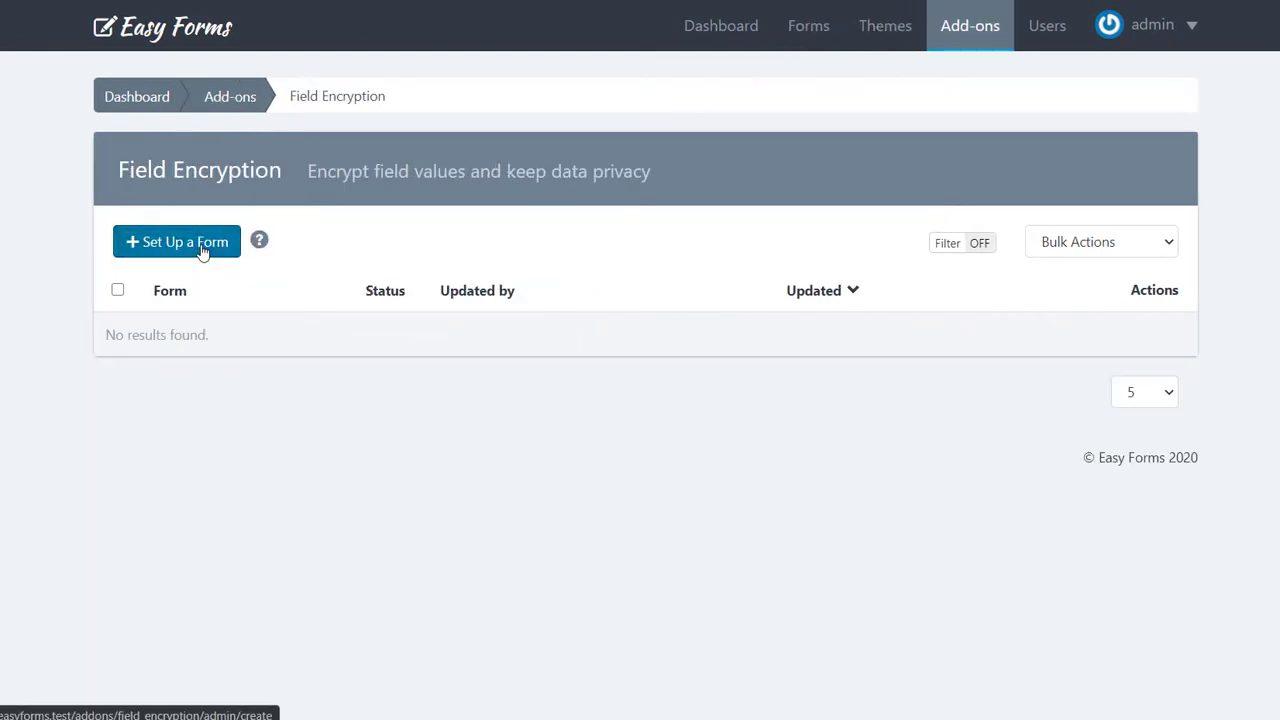
click(178, 244)
click(237, 278)
click(249, 346)
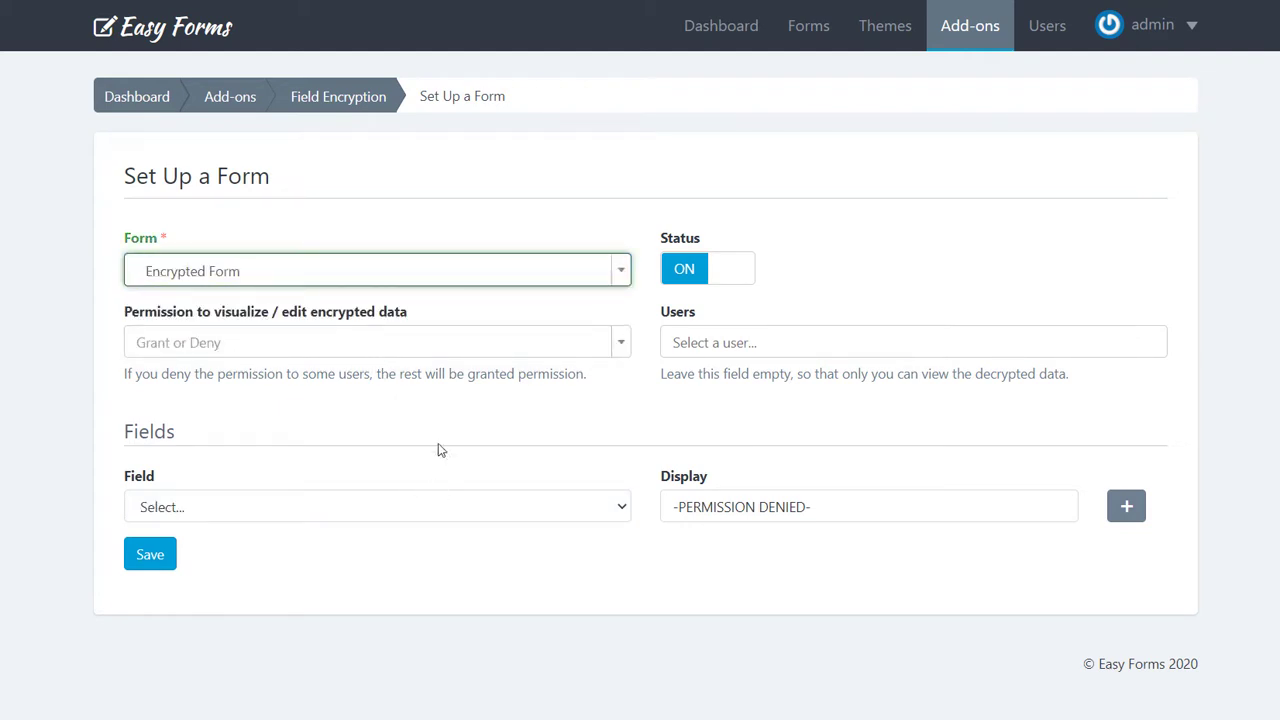
- Select Last Name and Birth Date as the encrypted fields
click(423, 347)
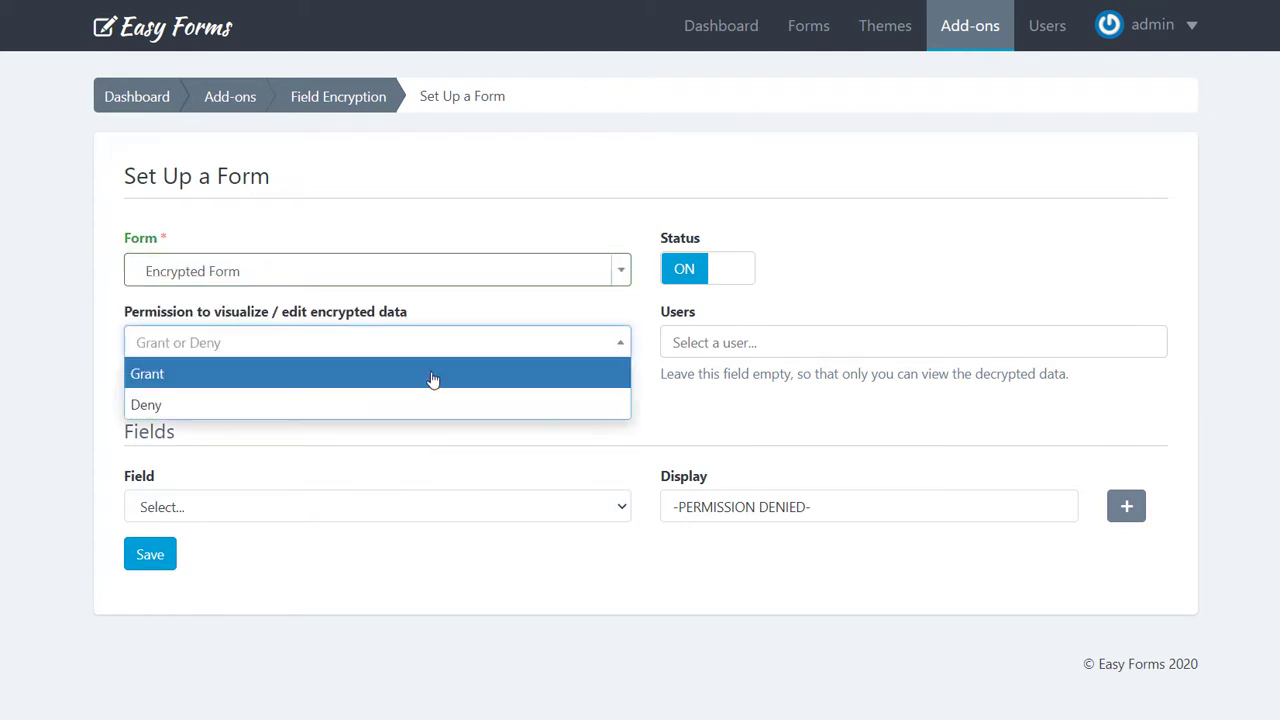
click(446, 460)
click(465, 512)
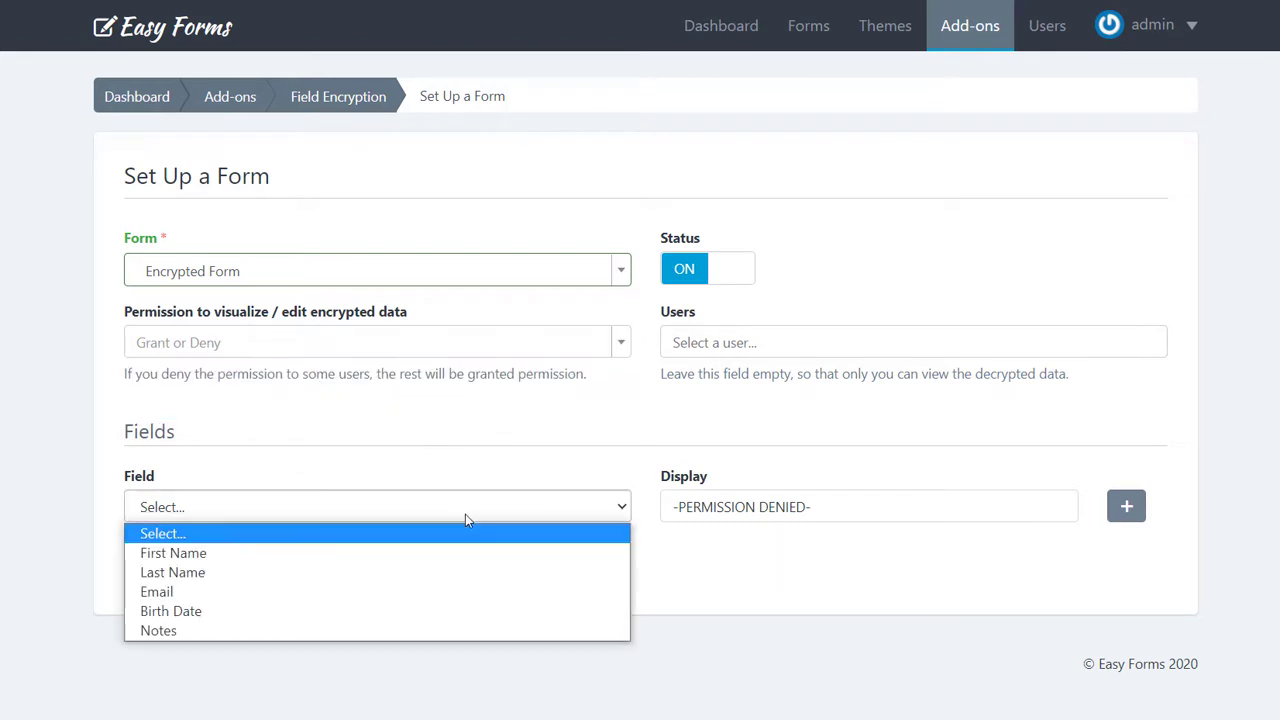
click(473, 573)
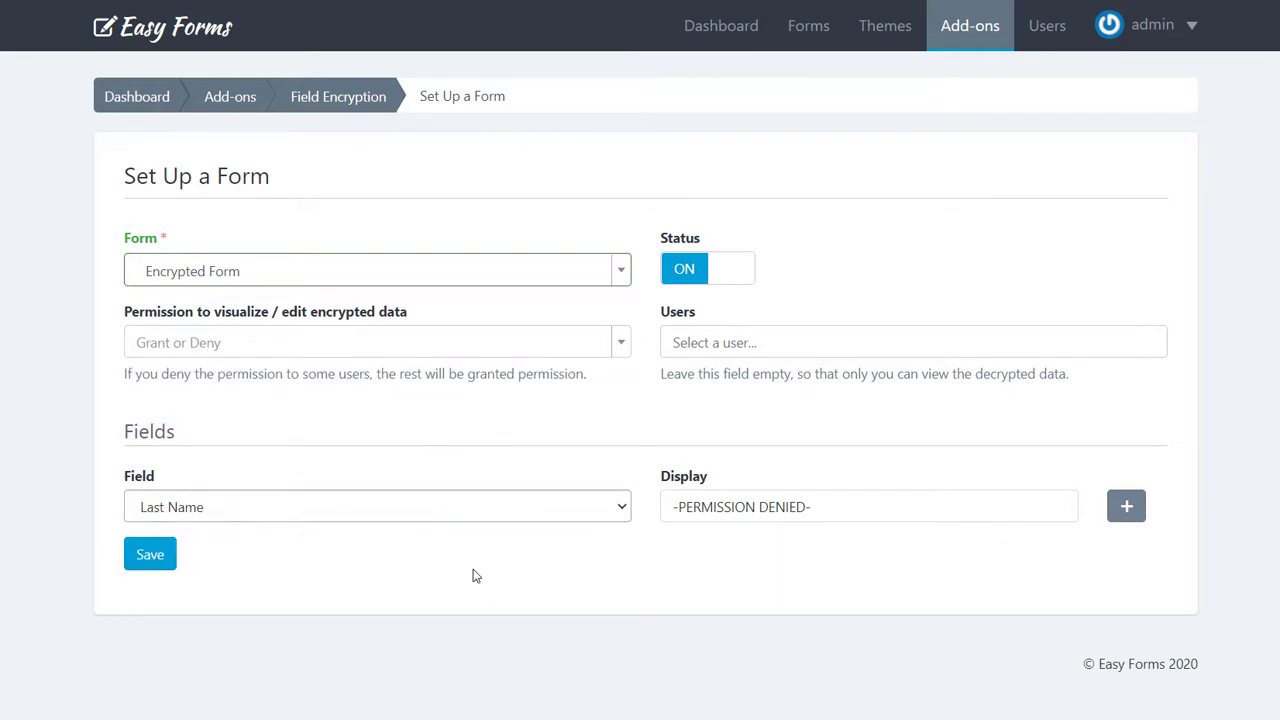
click(1121, 508)
click(546, 576)
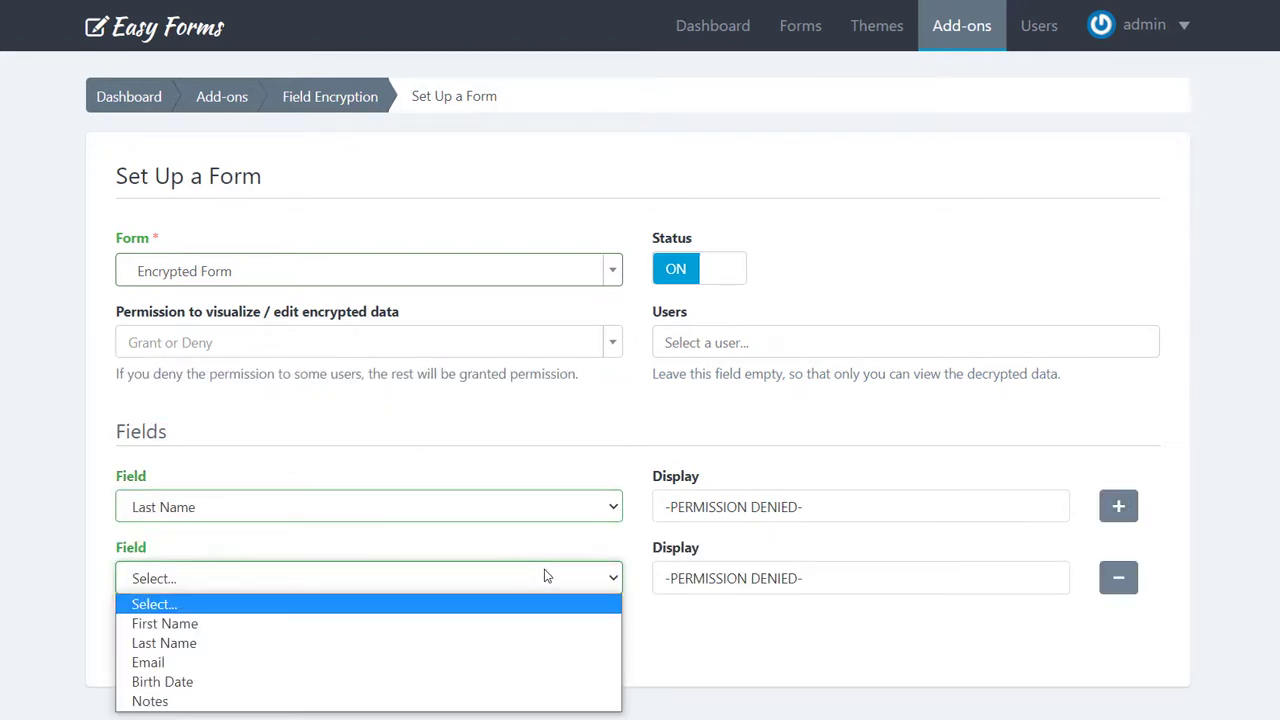
click(535, 681)
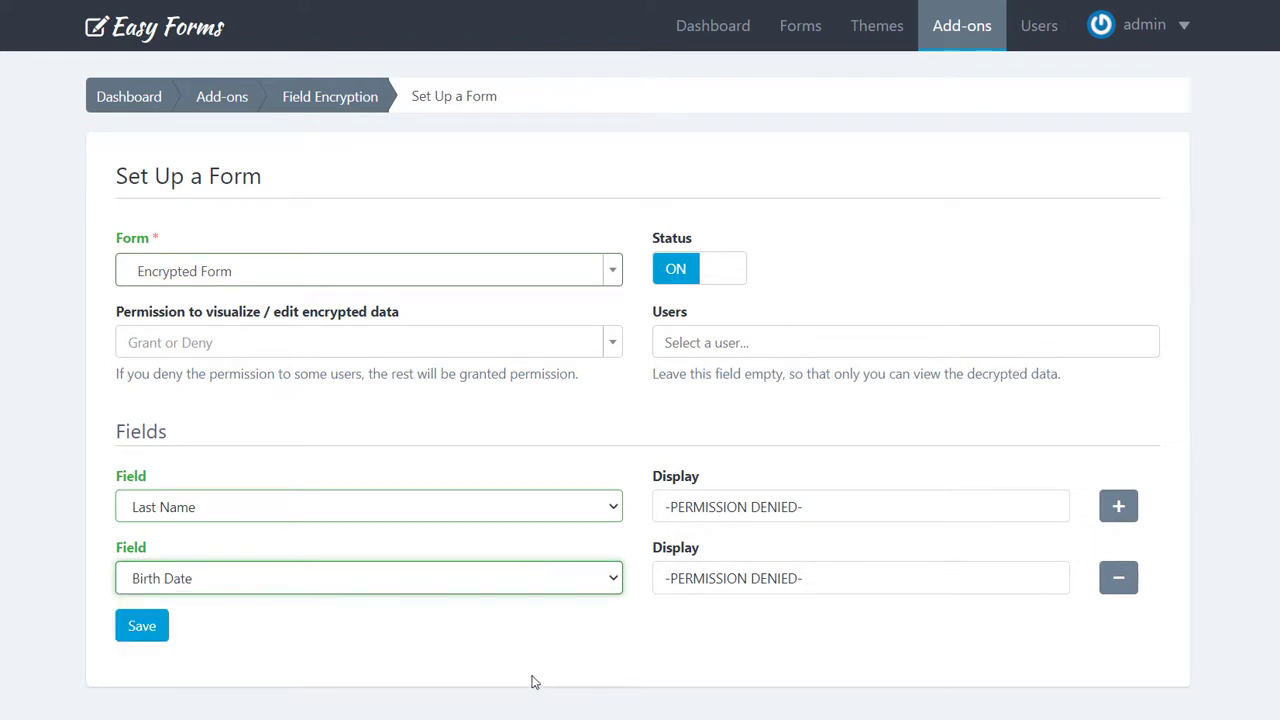
- Use '-PERMISSION DENIED-' as the display text and save the encryption setup
click(287, 655)
click(702, 509)
double_click(702, 509)
double_click(793, 577)
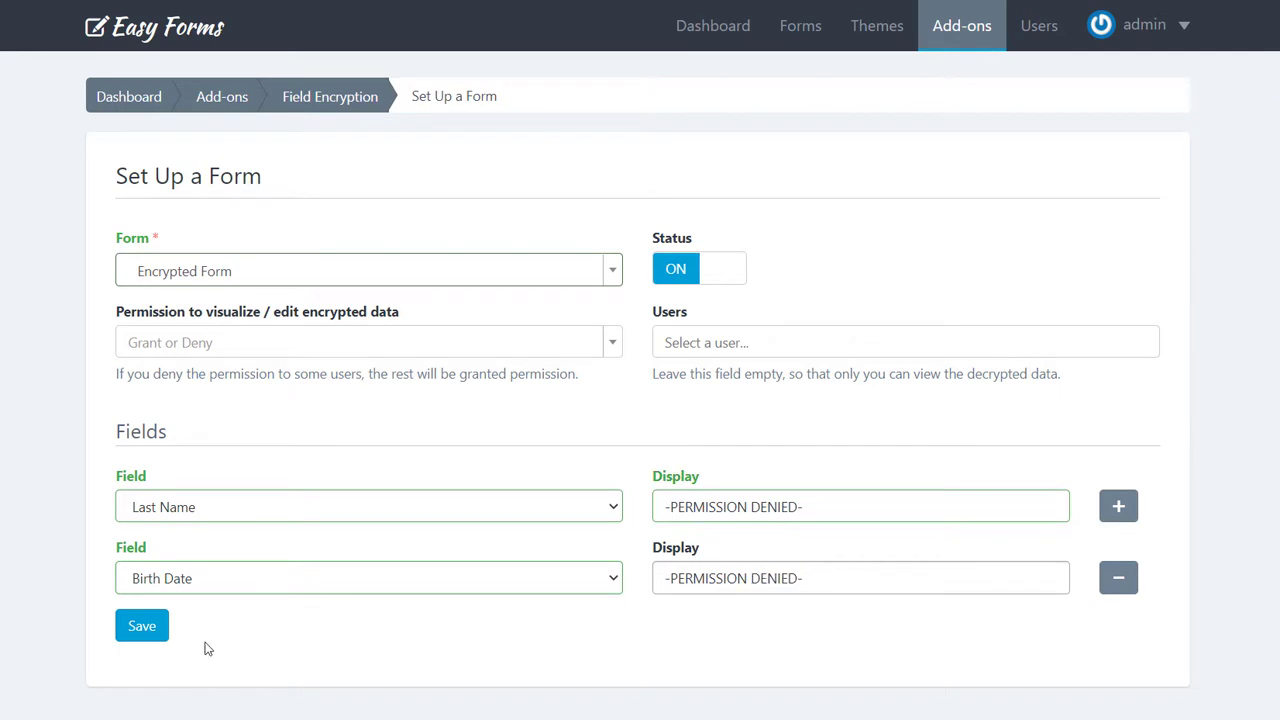
click(157, 632)
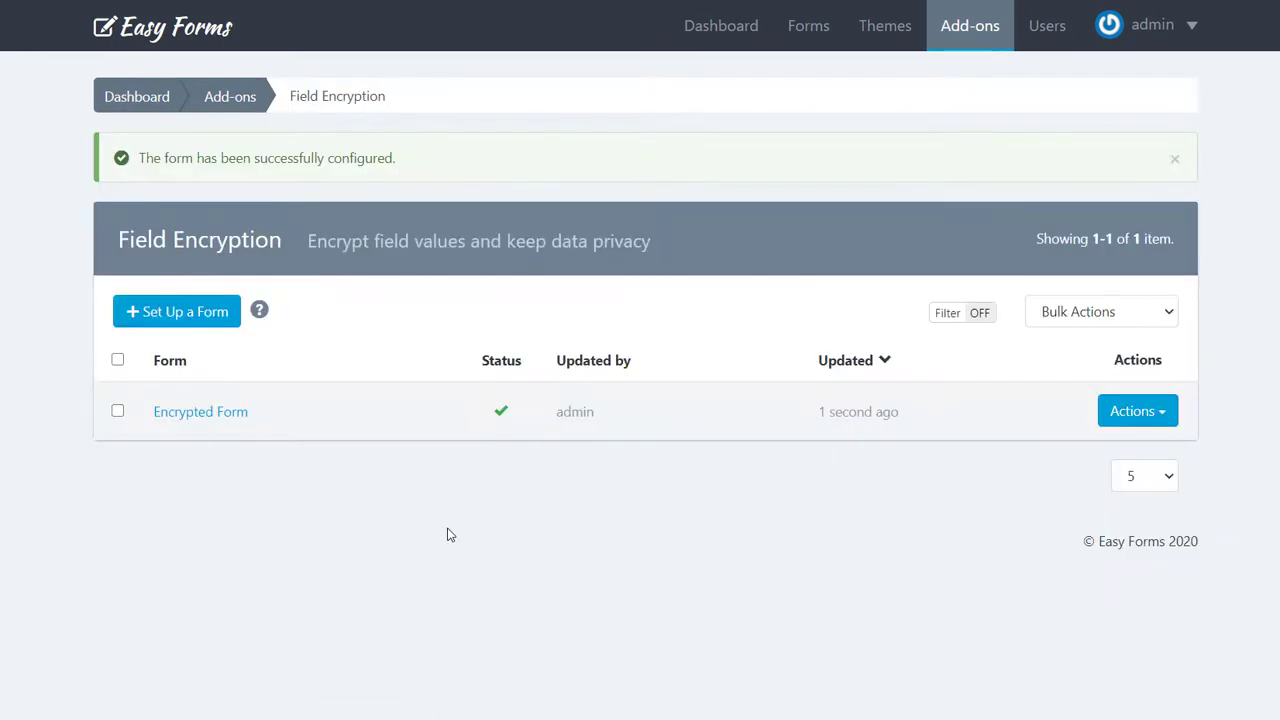
- Set Encrypted Form's Shared With to Specific Users, add one user, and save the settings
click(798, 52)
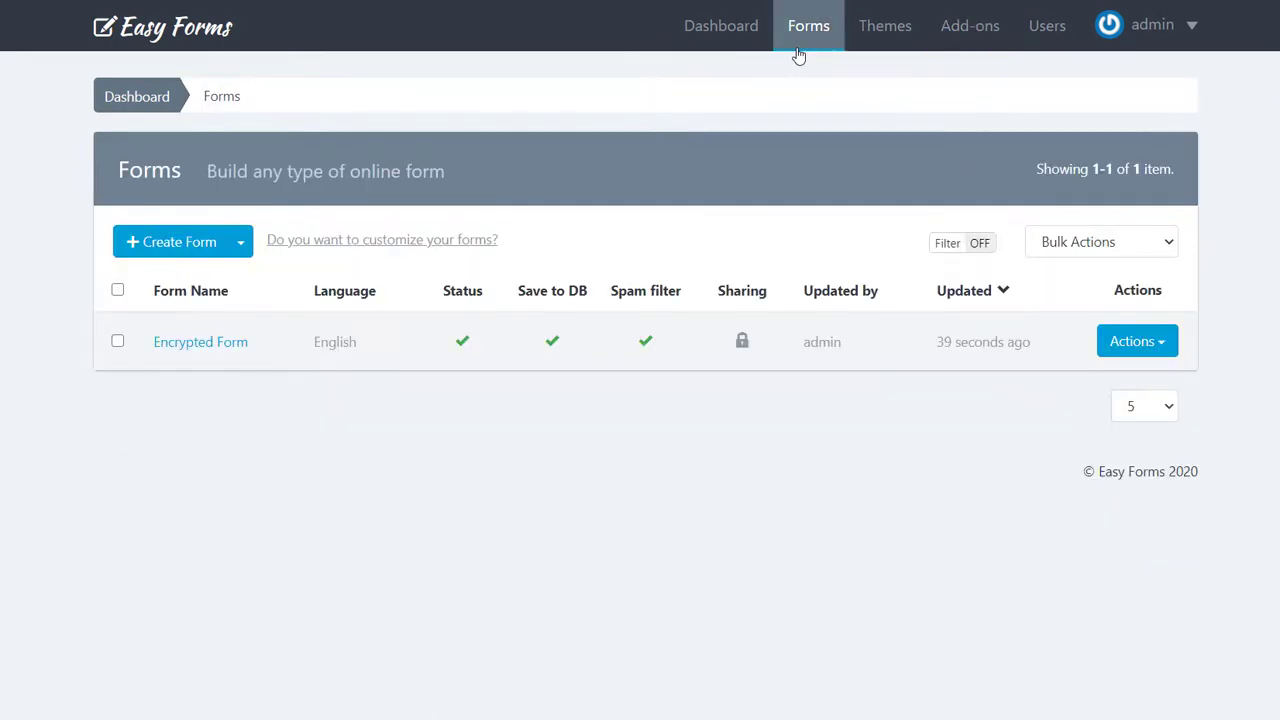
click(1134, 341)
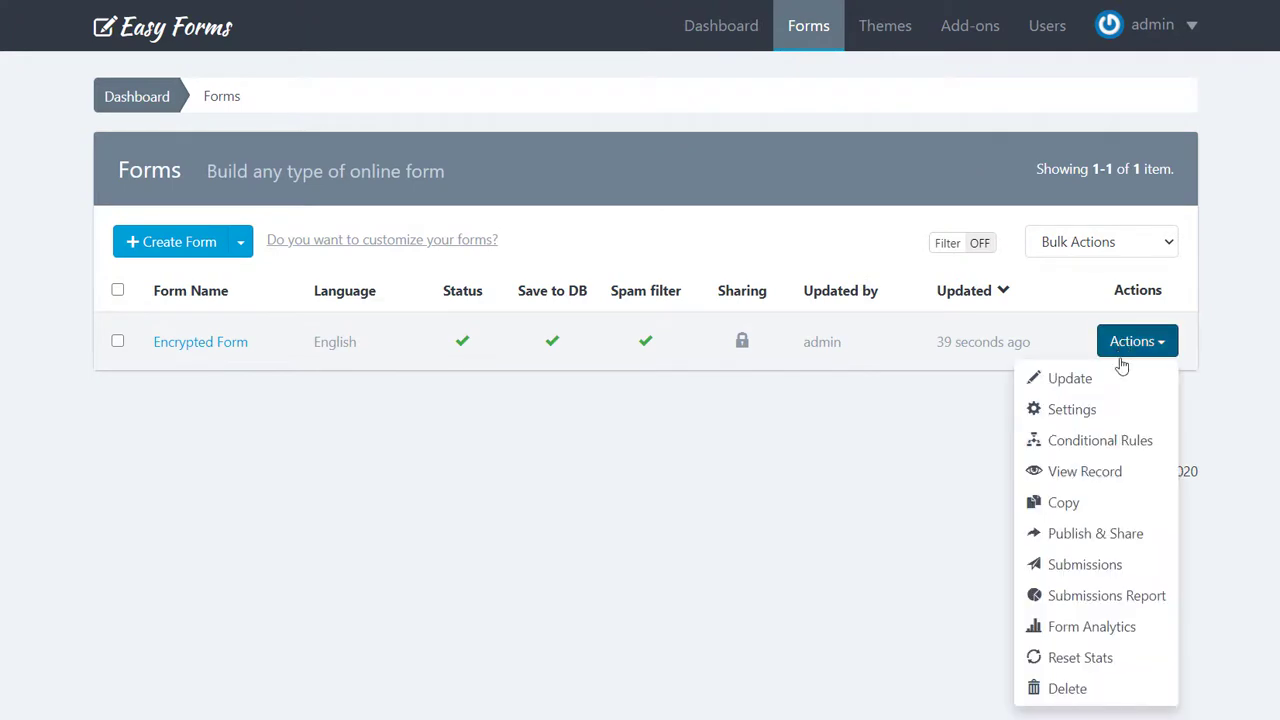
click(1125, 410)
scroll(1132, 422, down, 3)
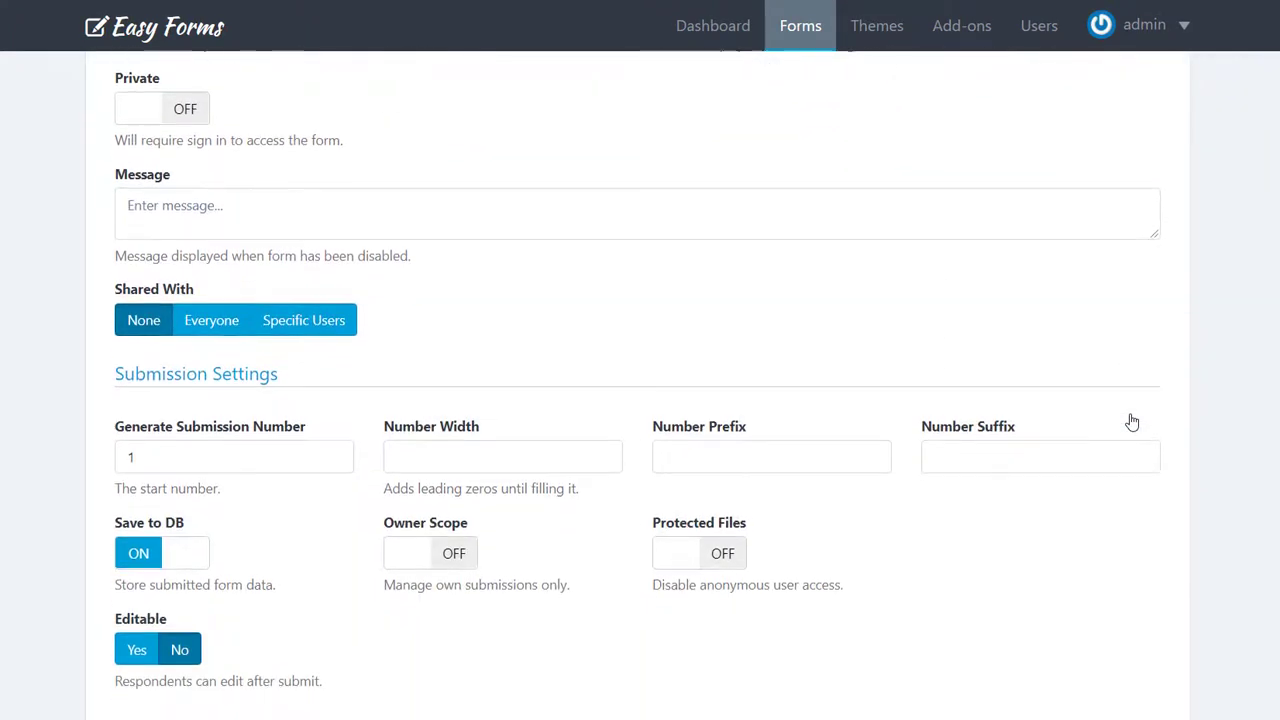
click(349, 328)
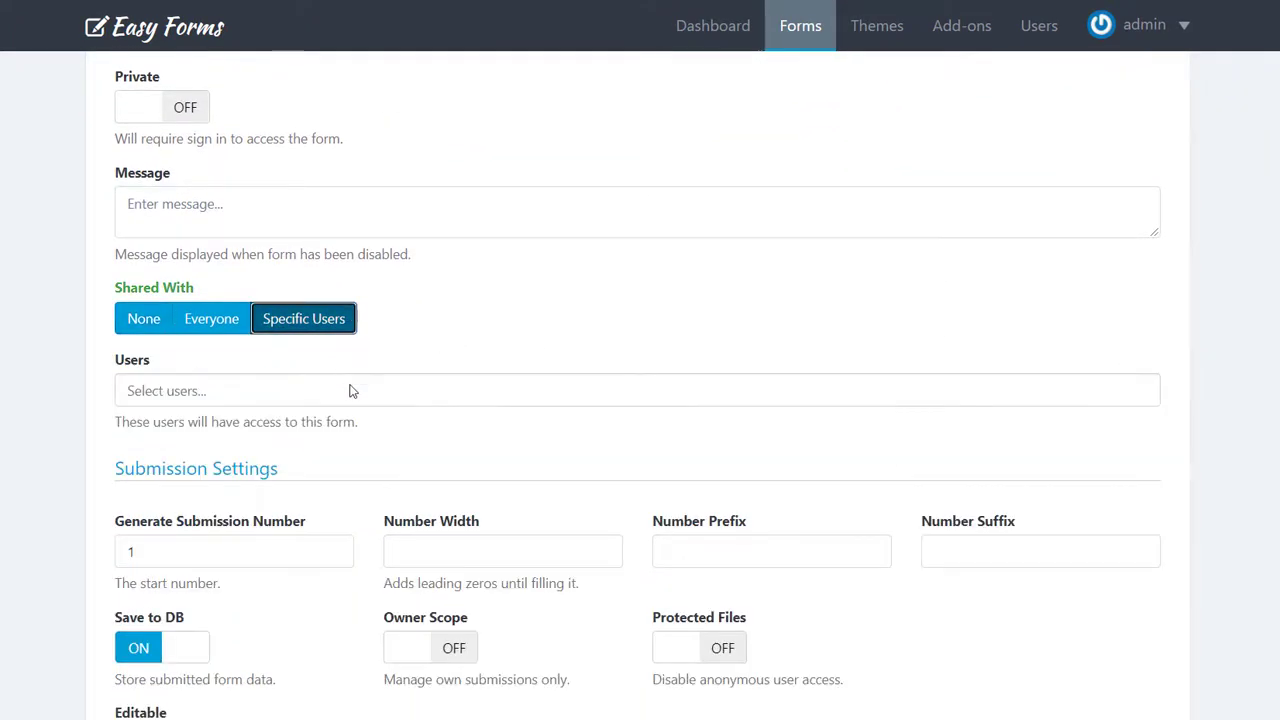
click(351, 391)
click(351, 452)
scroll(405, 459, down, 3)
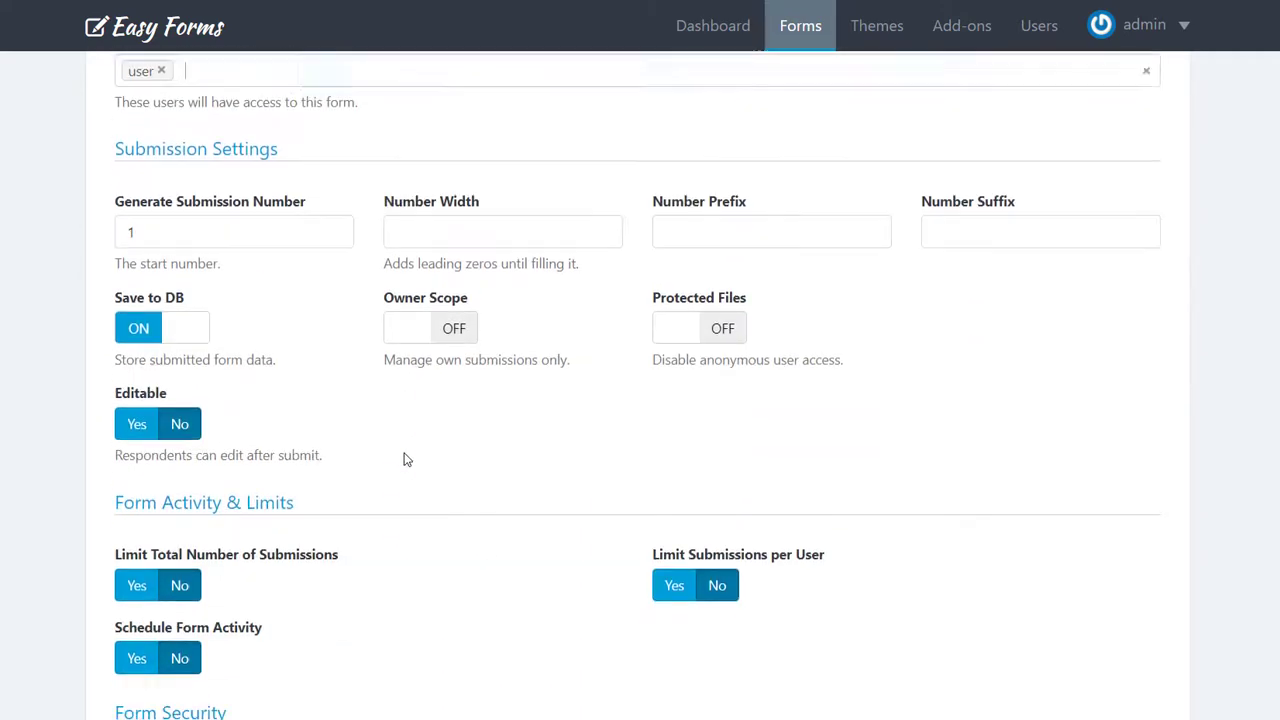
scroll(405, 459, down, 3)
scroll(405, 459, down, 2)
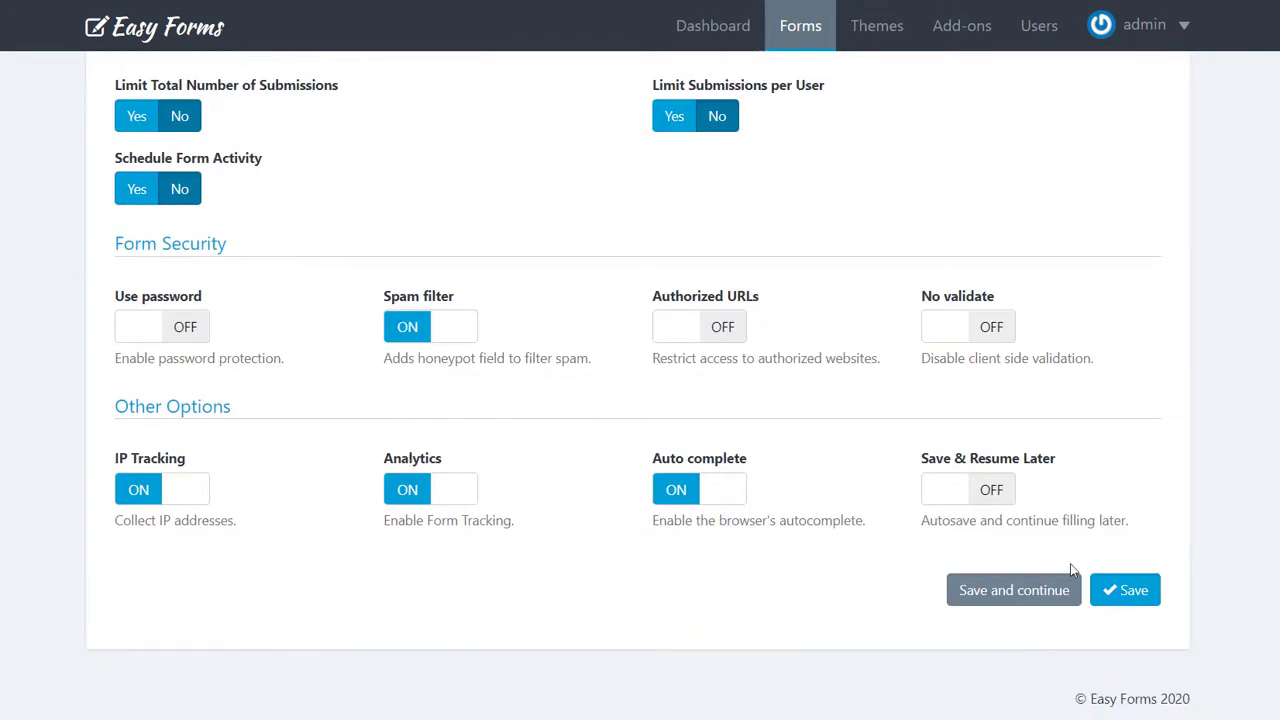
click(1115, 590)
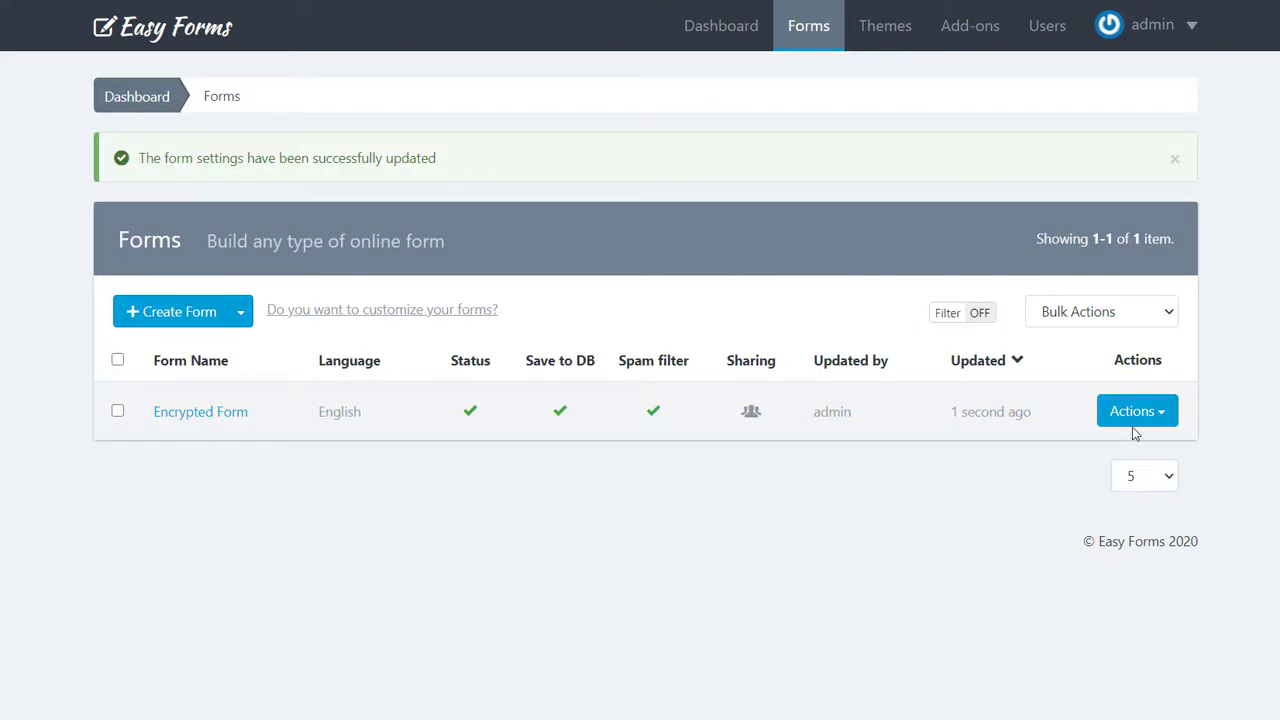
- Open Encrypted Form's public share link, then log out of the admin account
click(1136, 420)
click(1090, 603)
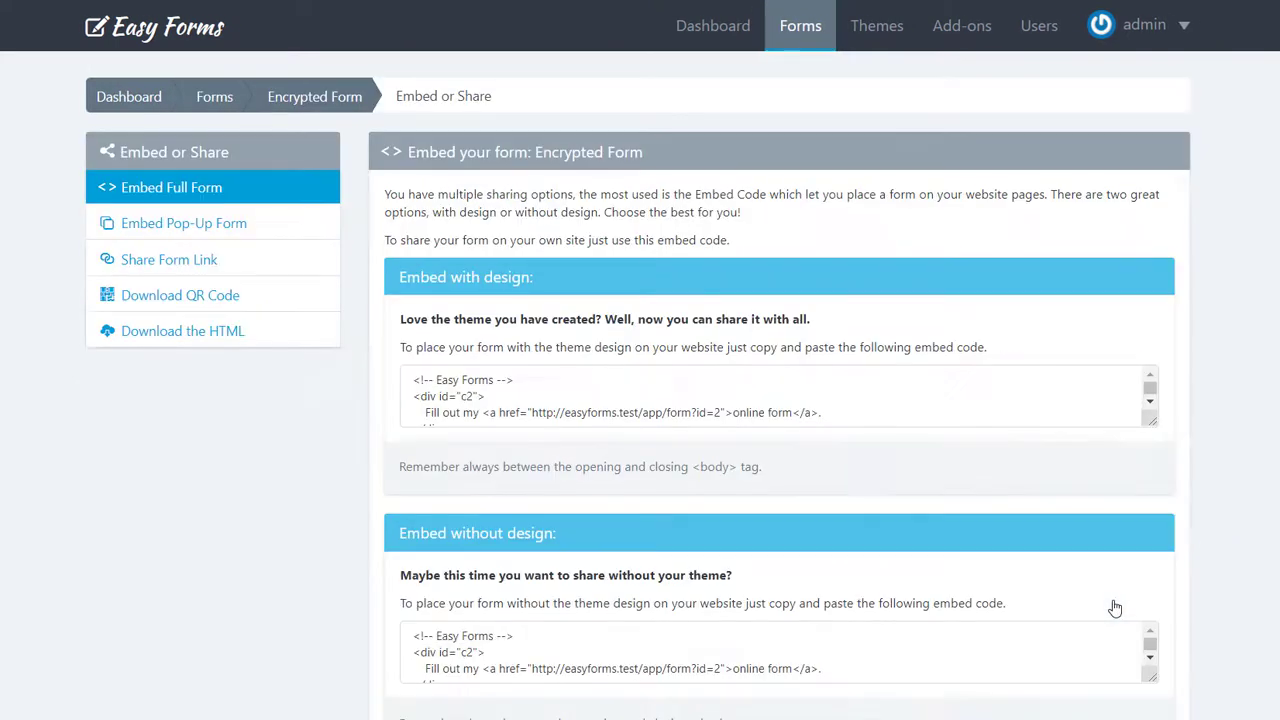
click(322, 258)
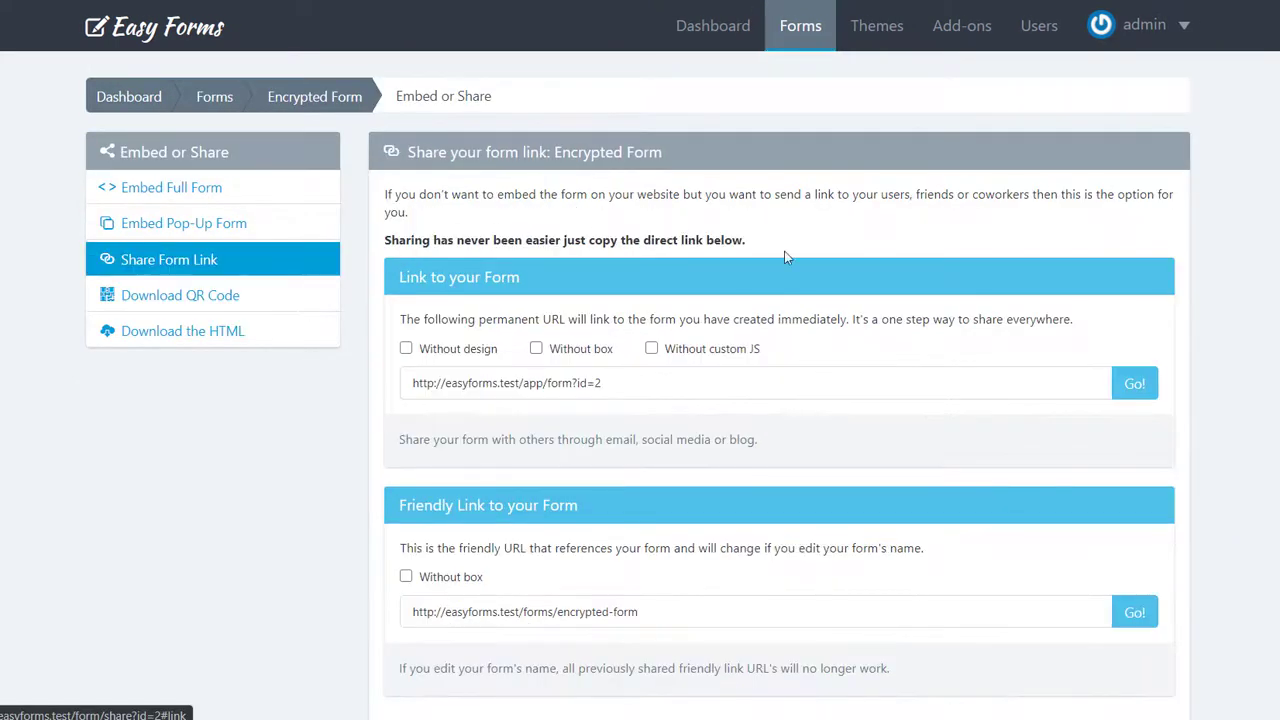
click(1114, 386)
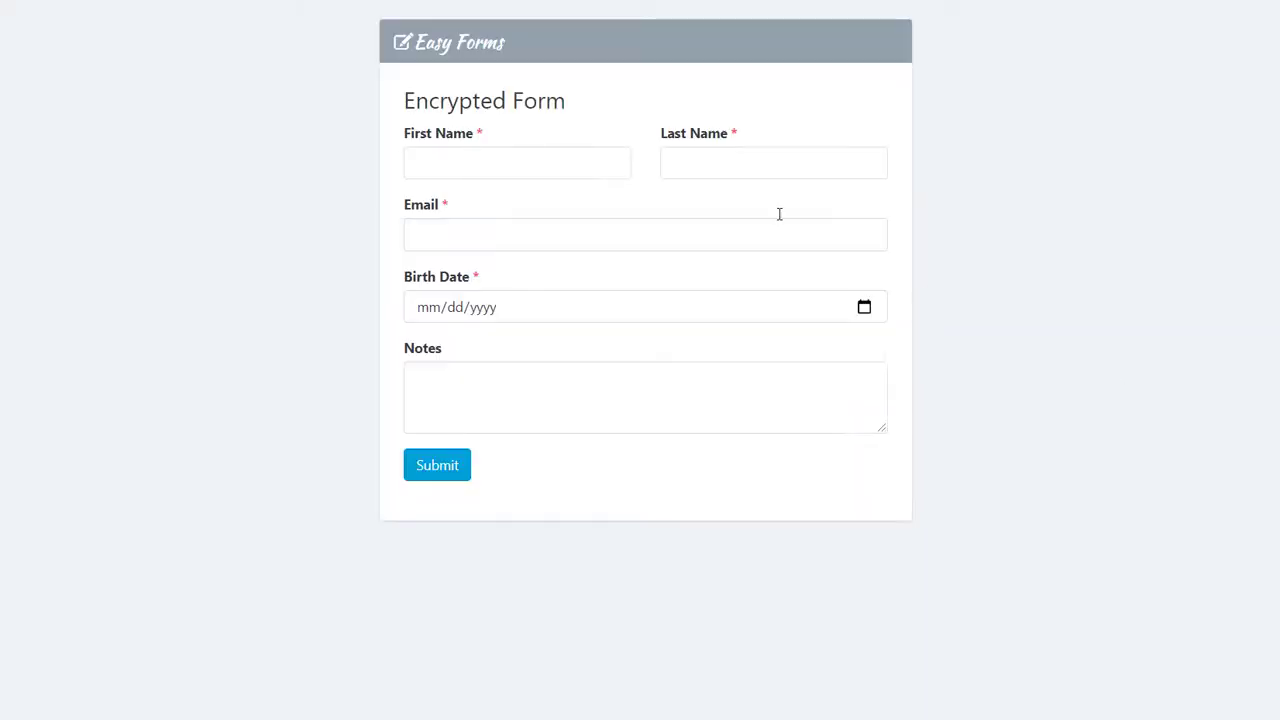
key(ctrl+w)
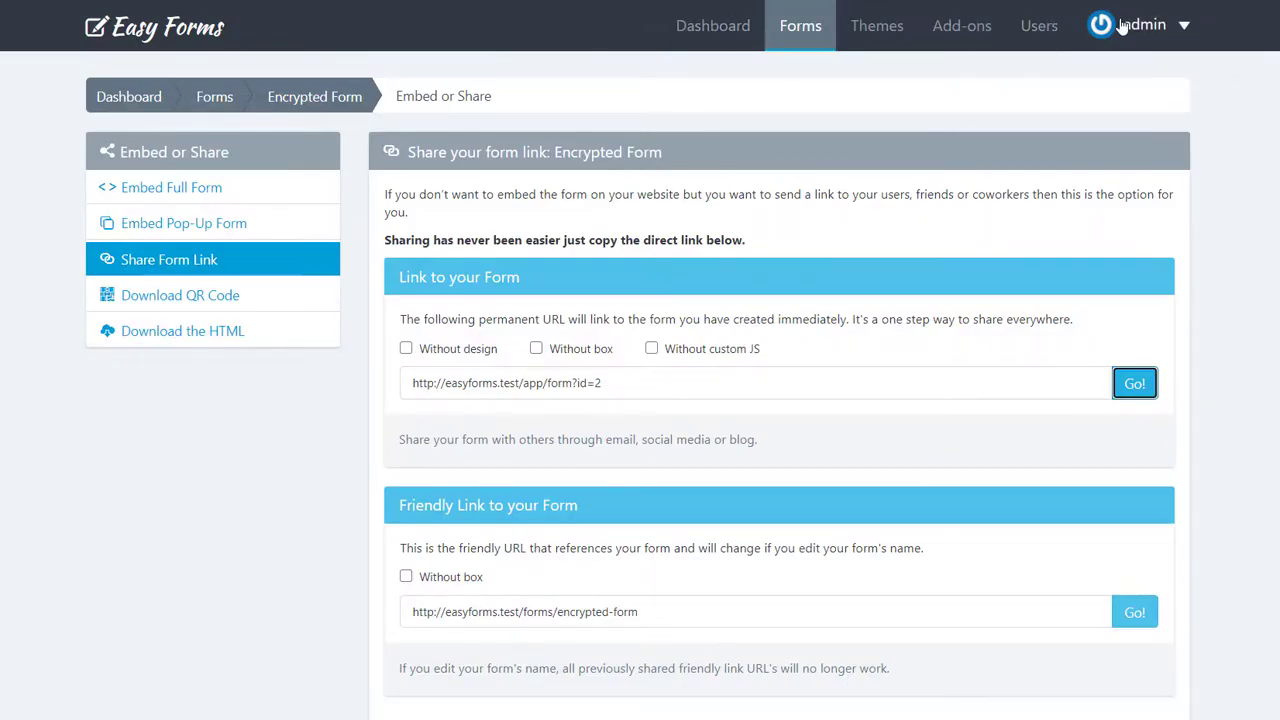
click(1130, 25)
click(1122, 139)
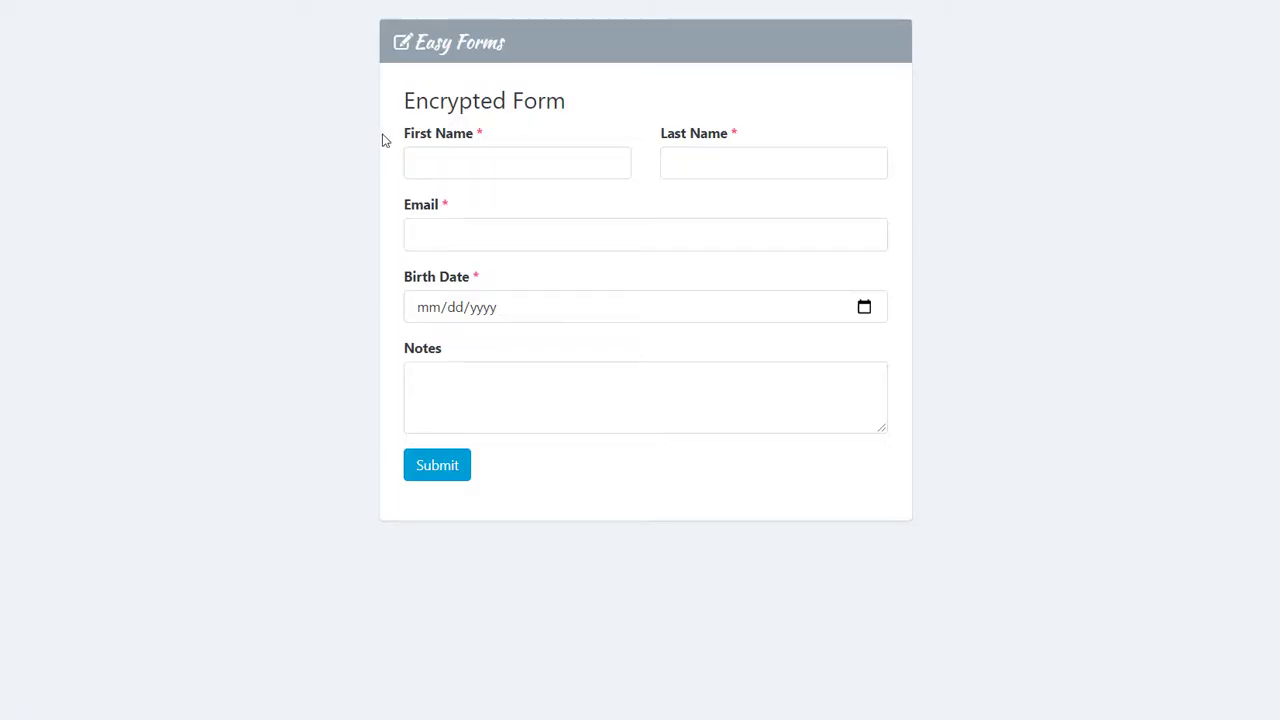
- Enter First Name John and Last Name Doe in the public form
click(418, 160)
text(hn)
key(Tab)
key(Tab)
text(j)
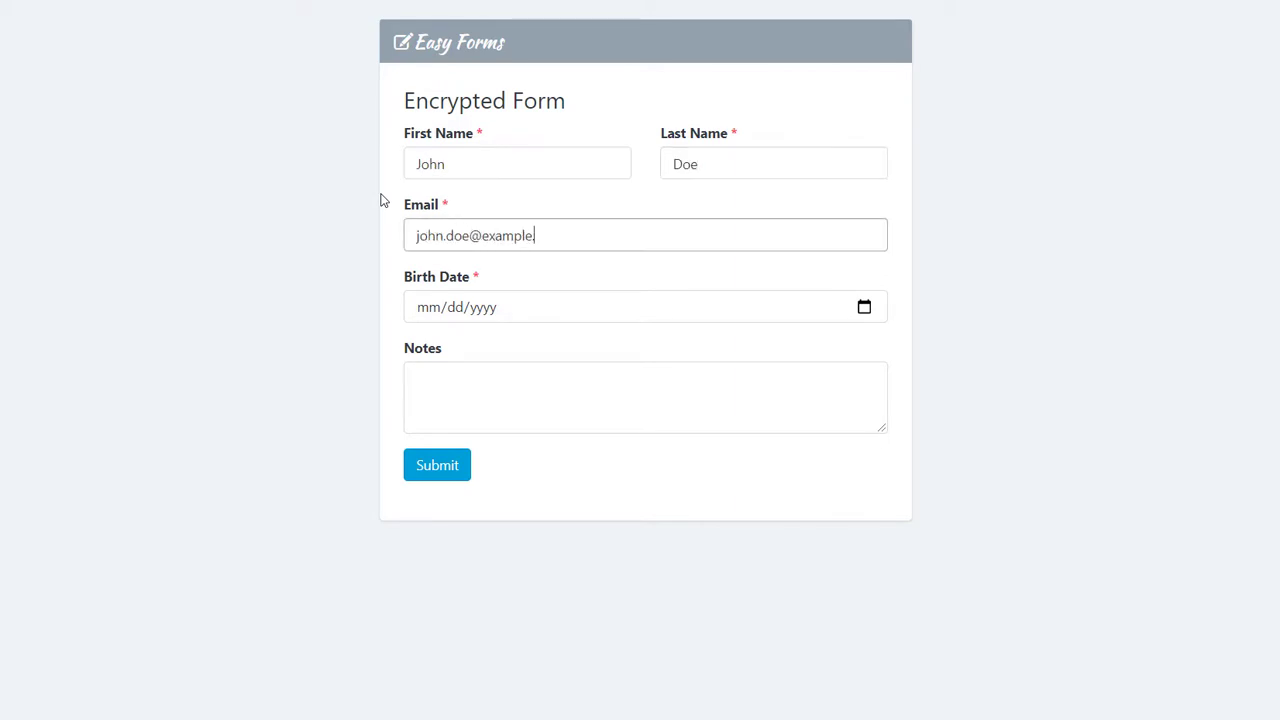
text(.com)
- Set the Birth Date to 1 January 2000 using the calendar
click(863, 307)
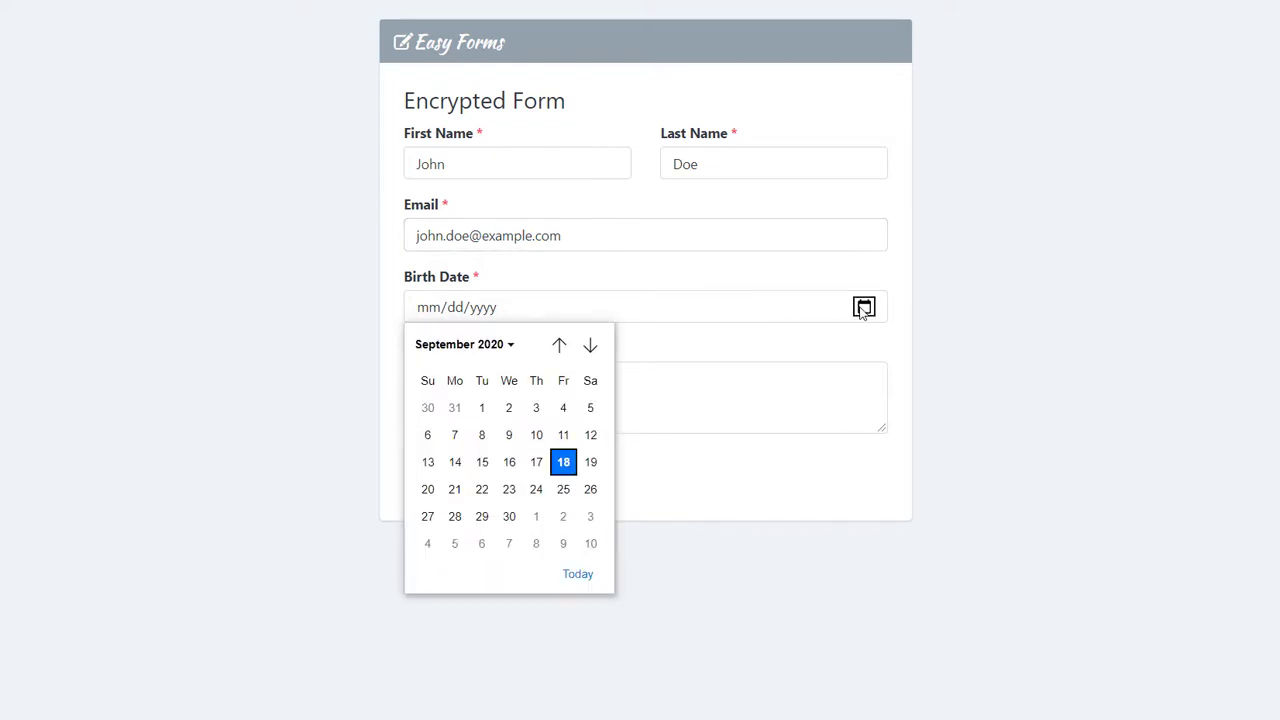
click(496, 348)
scroll(480, 398, up, 1)
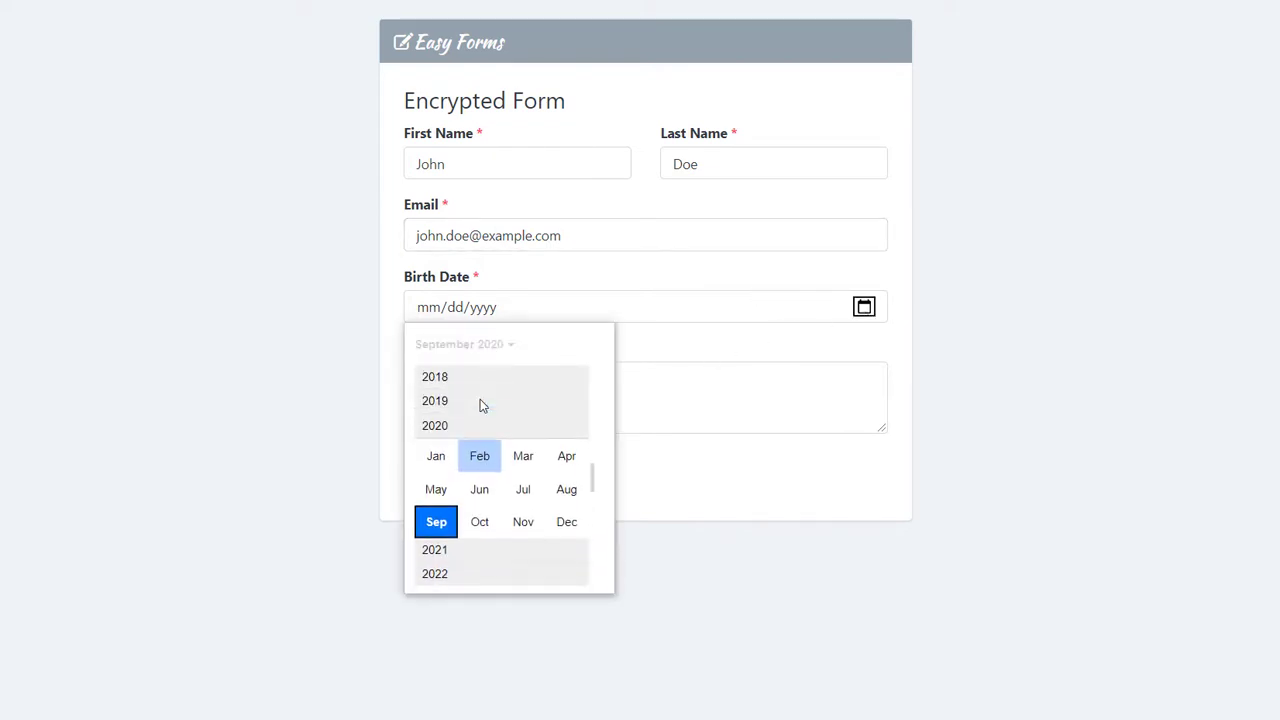
scroll(480, 400, up, 1)
scroll(481, 402, up, 1)
scroll(482, 405, up, 2)
scroll(480, 405, up, 2)
scroll(480, 405, up, 1)
click(473, 450)
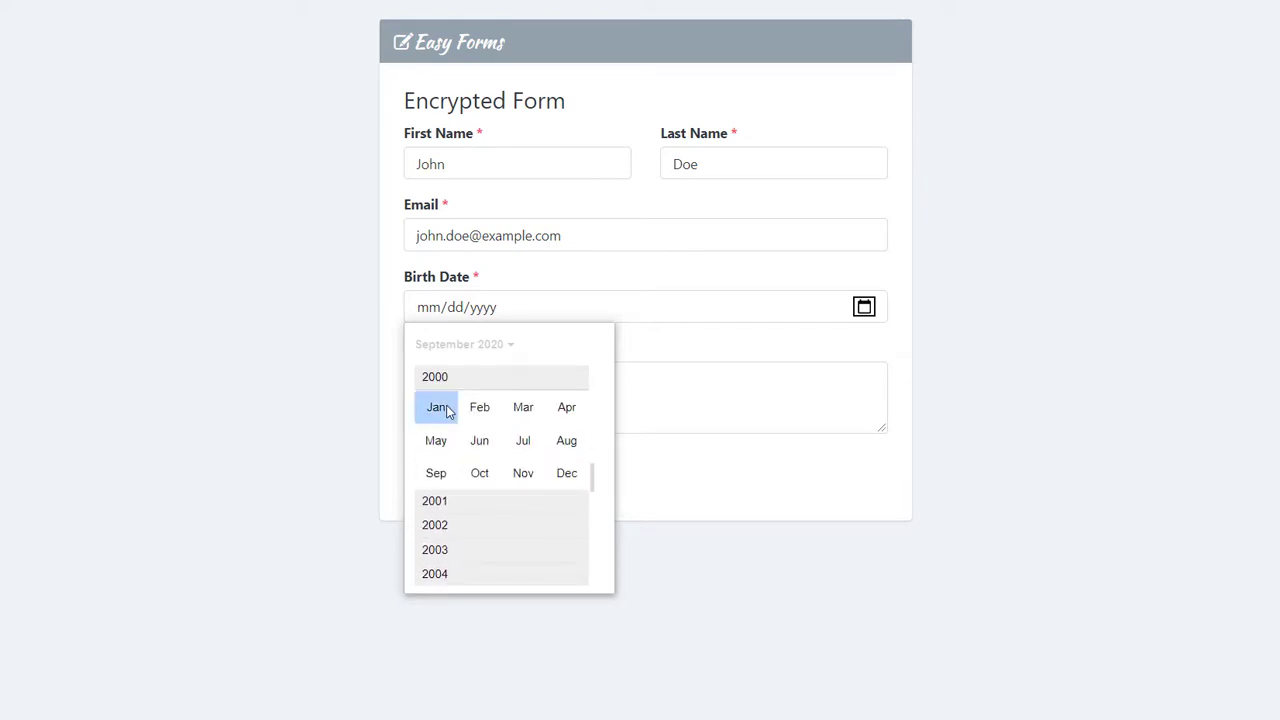
click(437, 405)
click(589, 412)
- Write a note in Notes and submit the form
click(510, 402)
text(A few note about this user..)
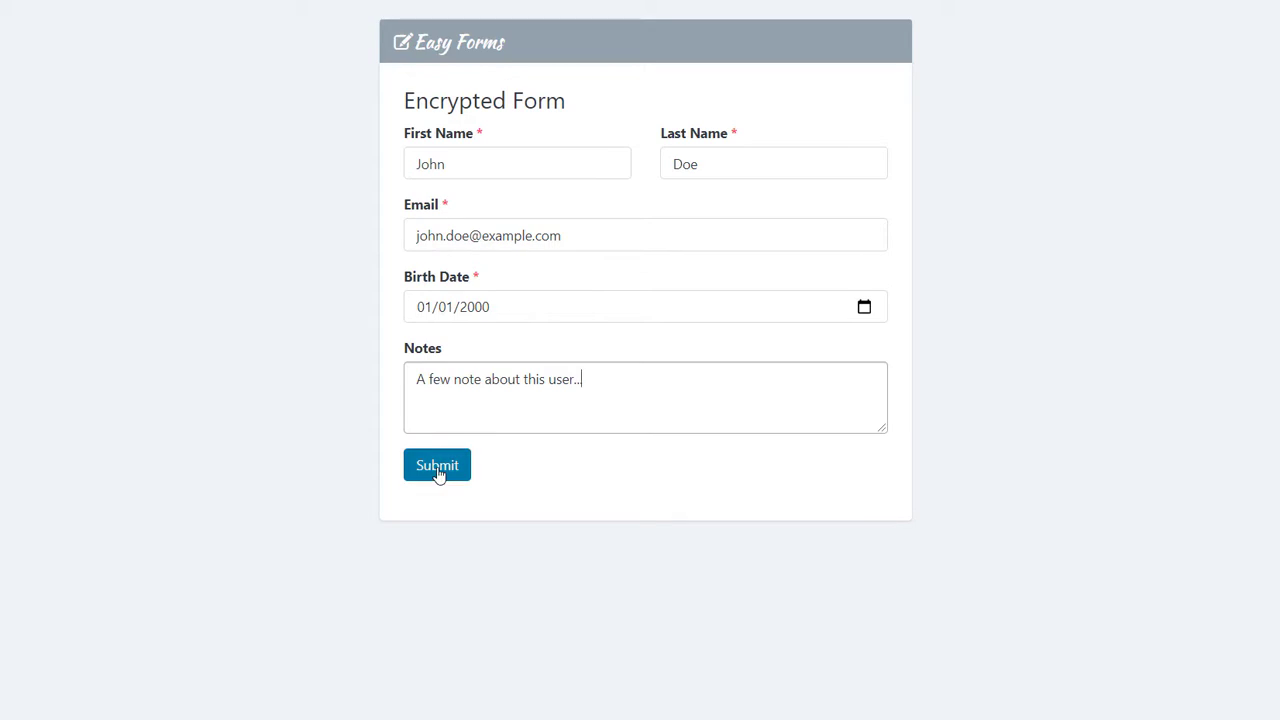
click(437, 466)
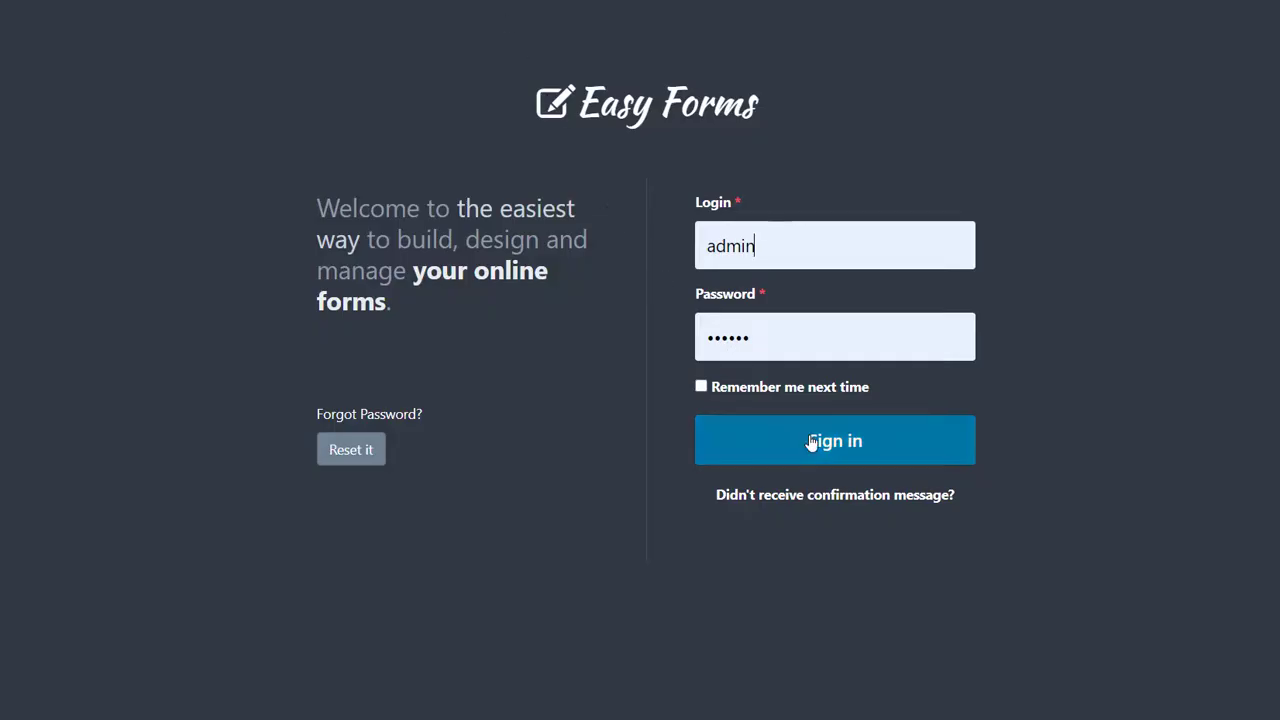
- Sign in as admin and open John Doe's submission, with Last Name and Birth Date readable
click(817, 443)
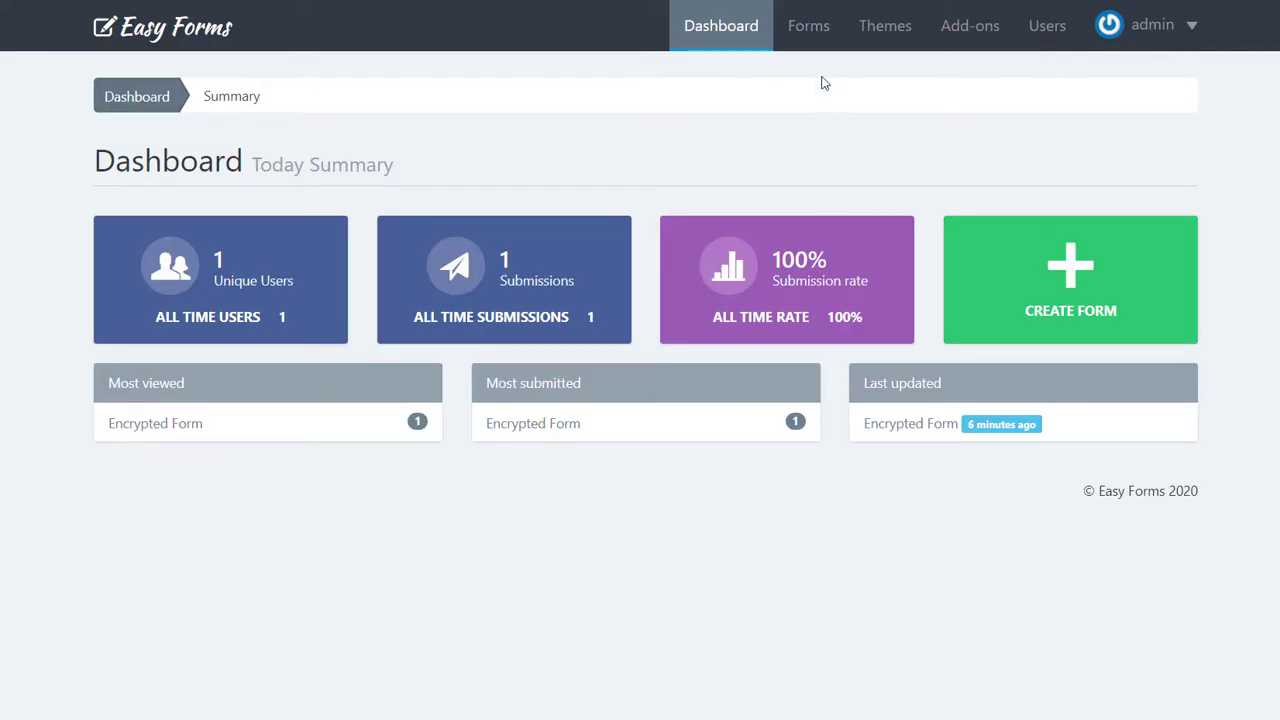
click(809, 42)
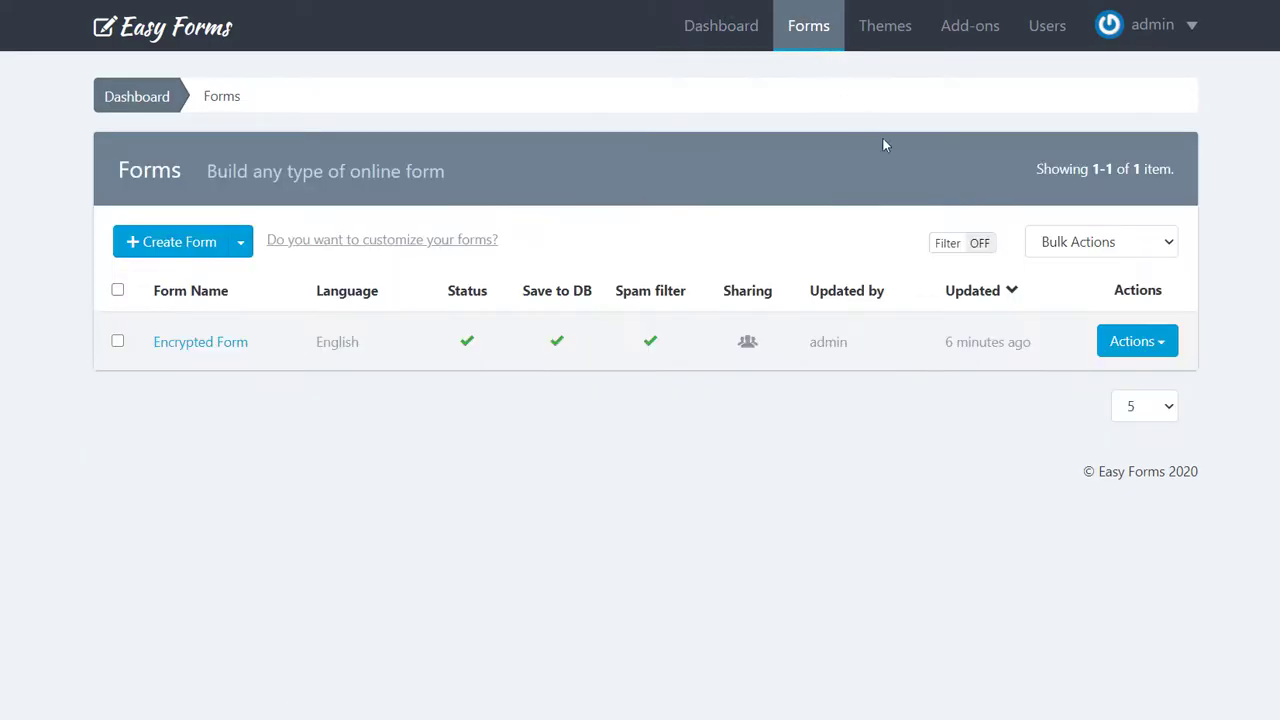
click(1112, 343)
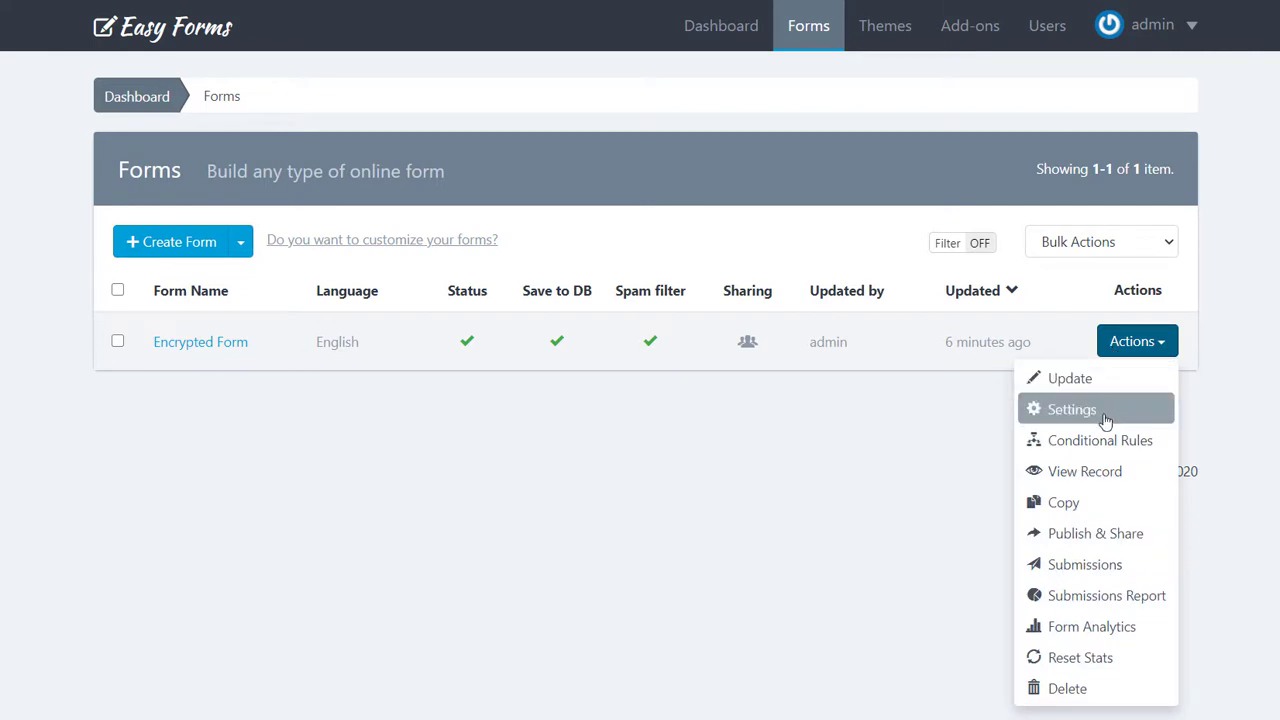
click(1115, 566)
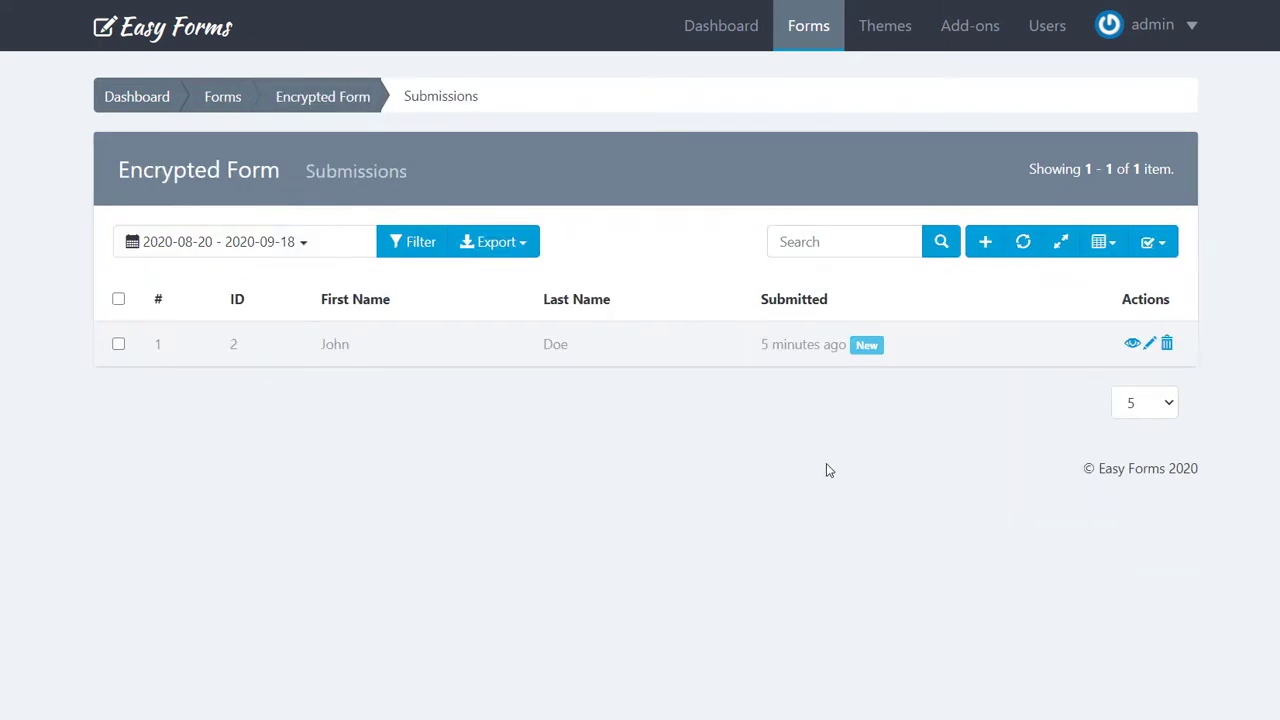
click(645, 358)
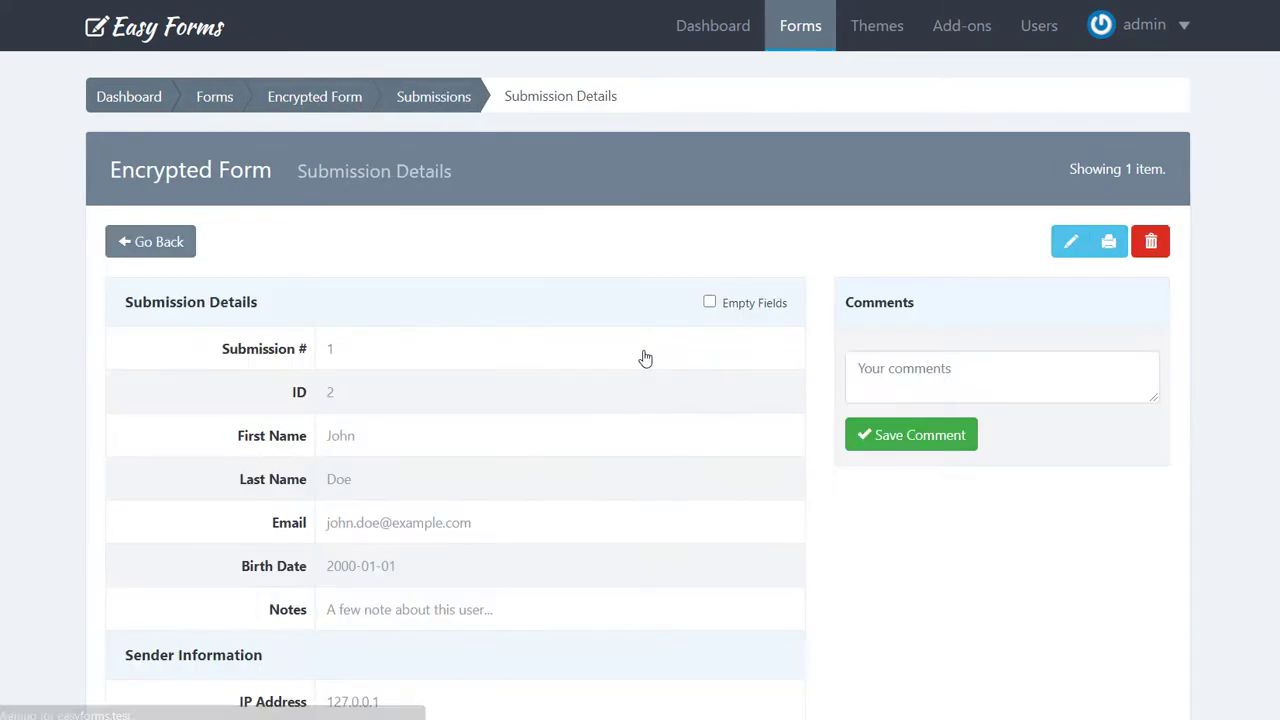
scroll(646, 357, down, 2)
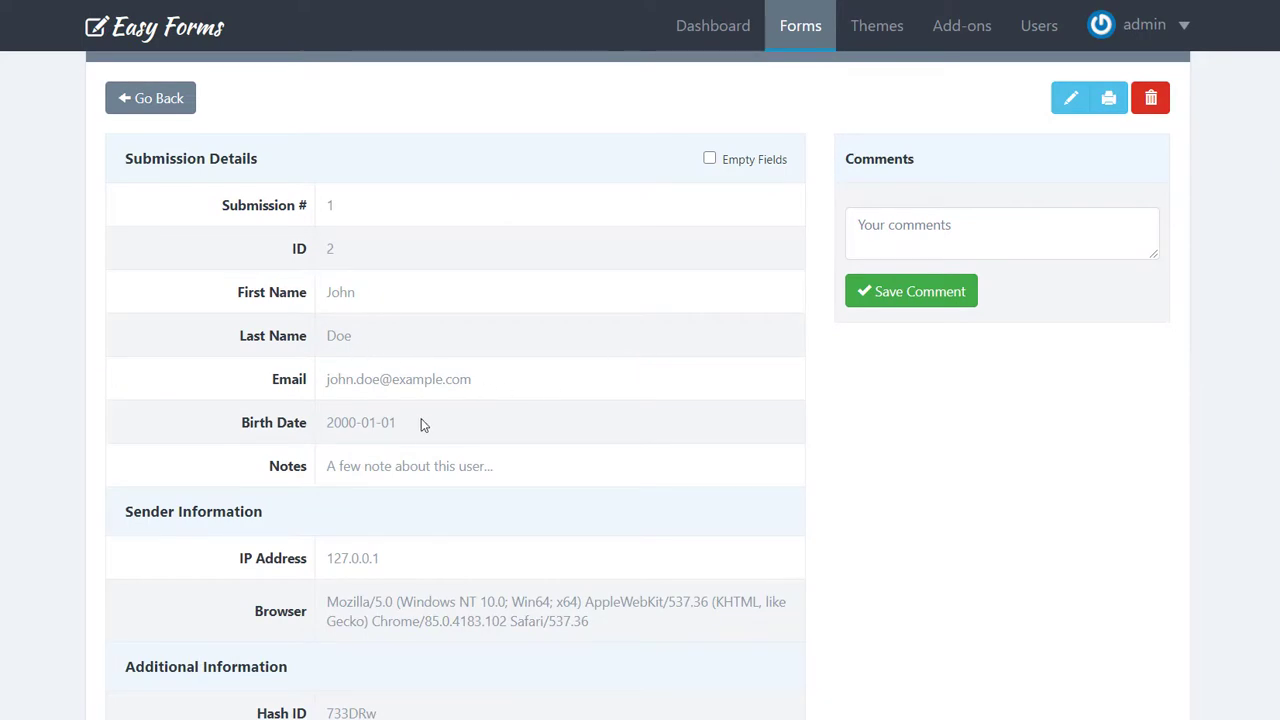
scroll(425, 432, up, 2)
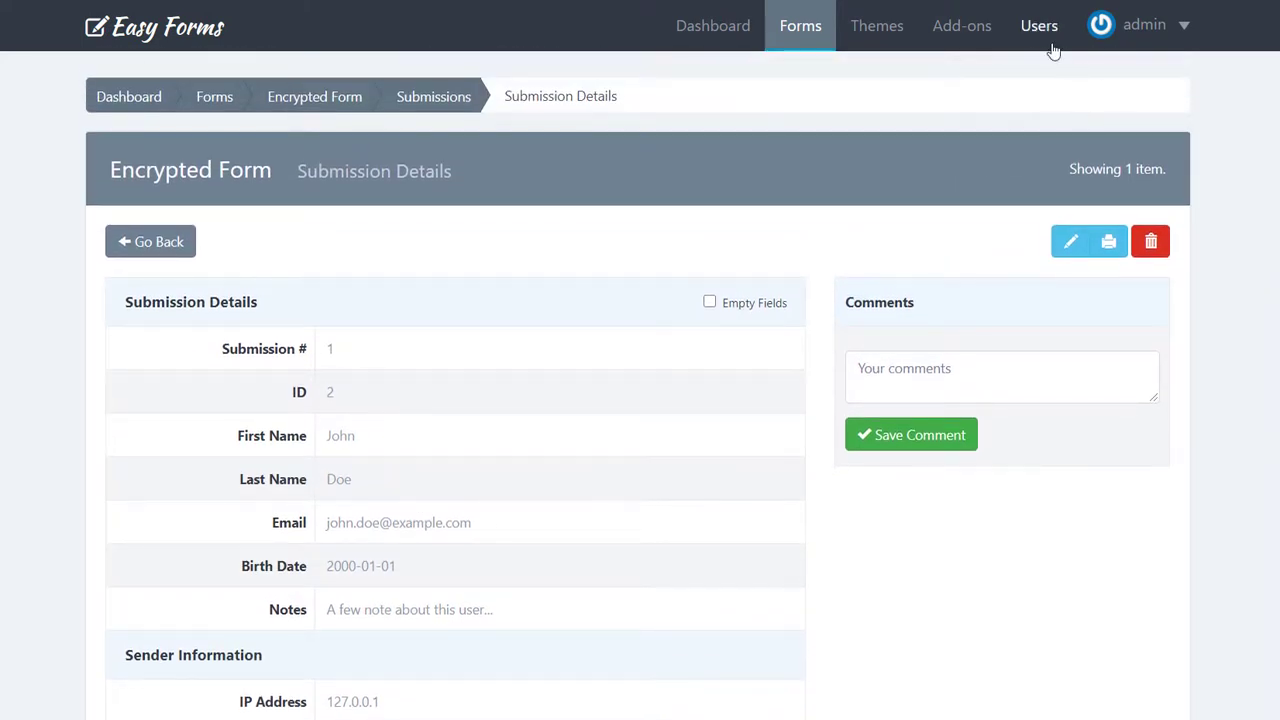
- Impersonate the non-admin user from the Users list
click(1038, 30)
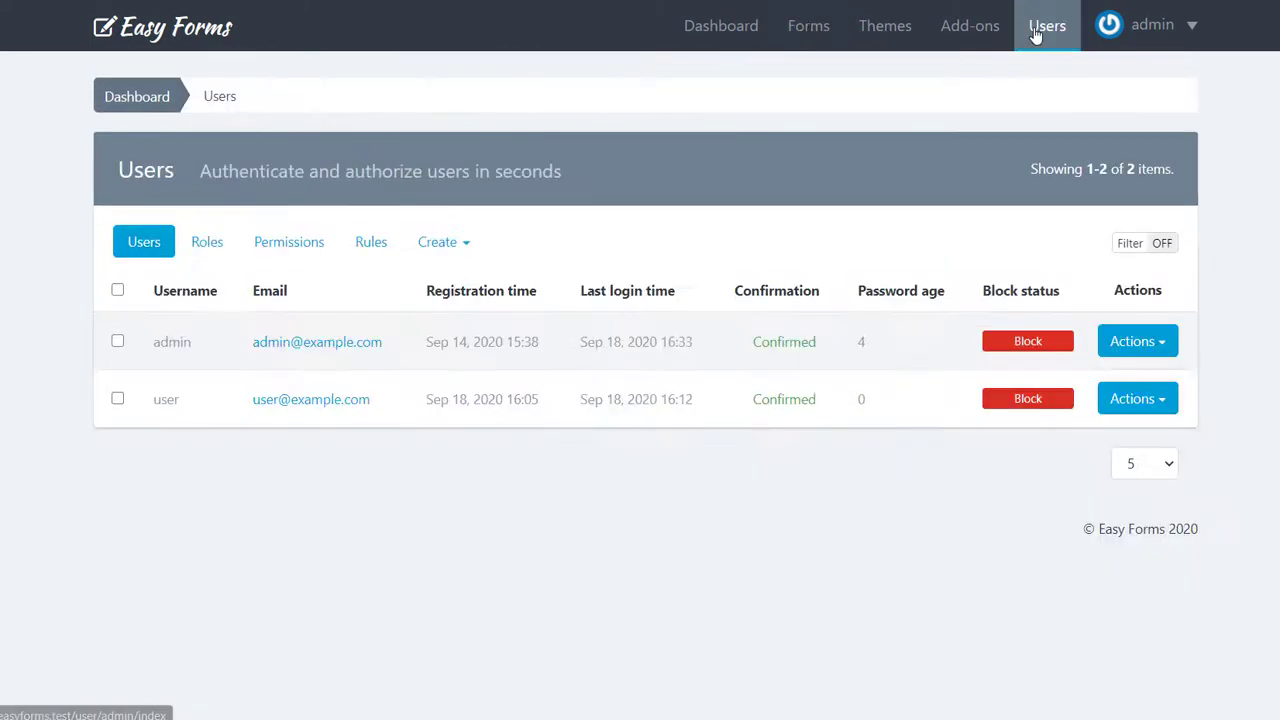
click(1130, 400)
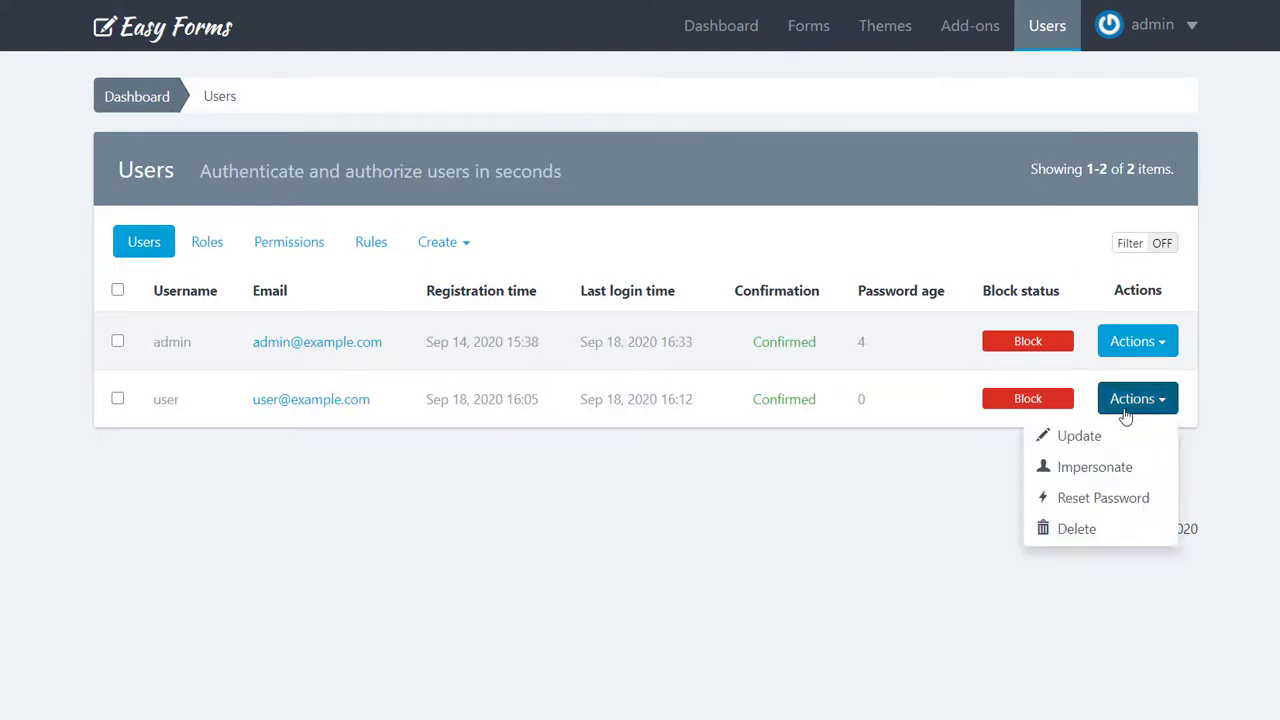
click(1097, 470)
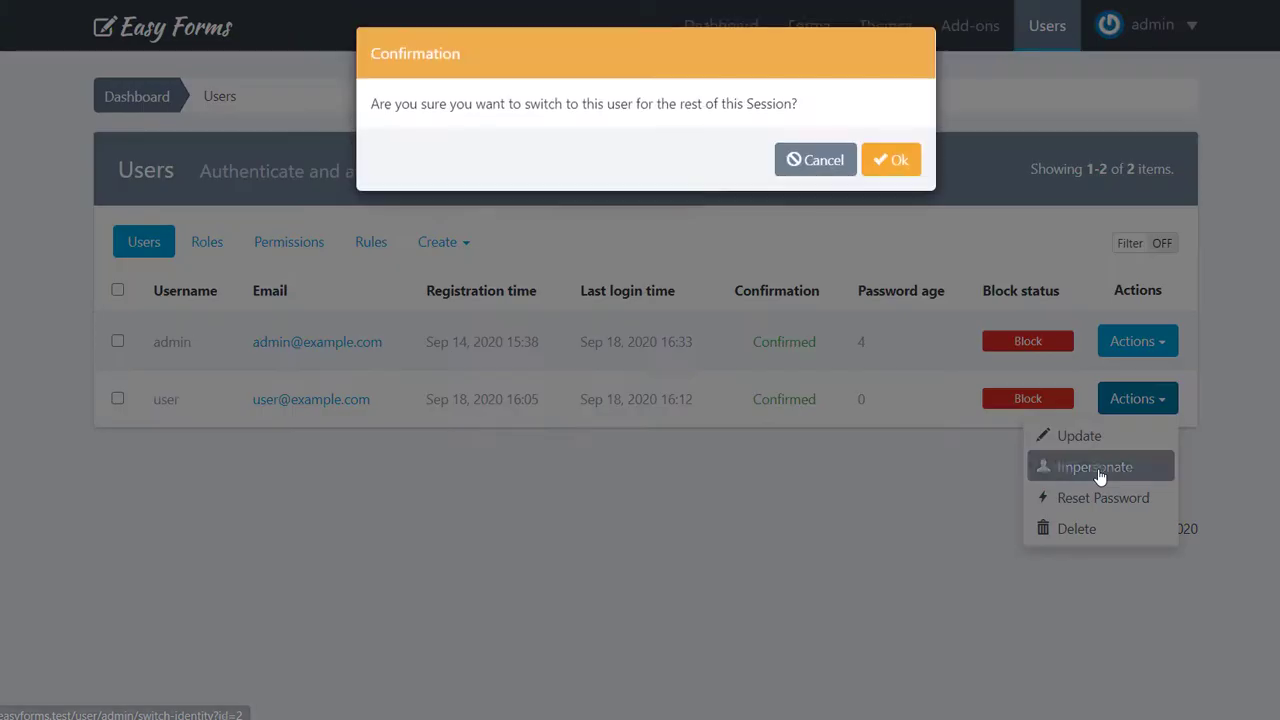
click(893, 163)
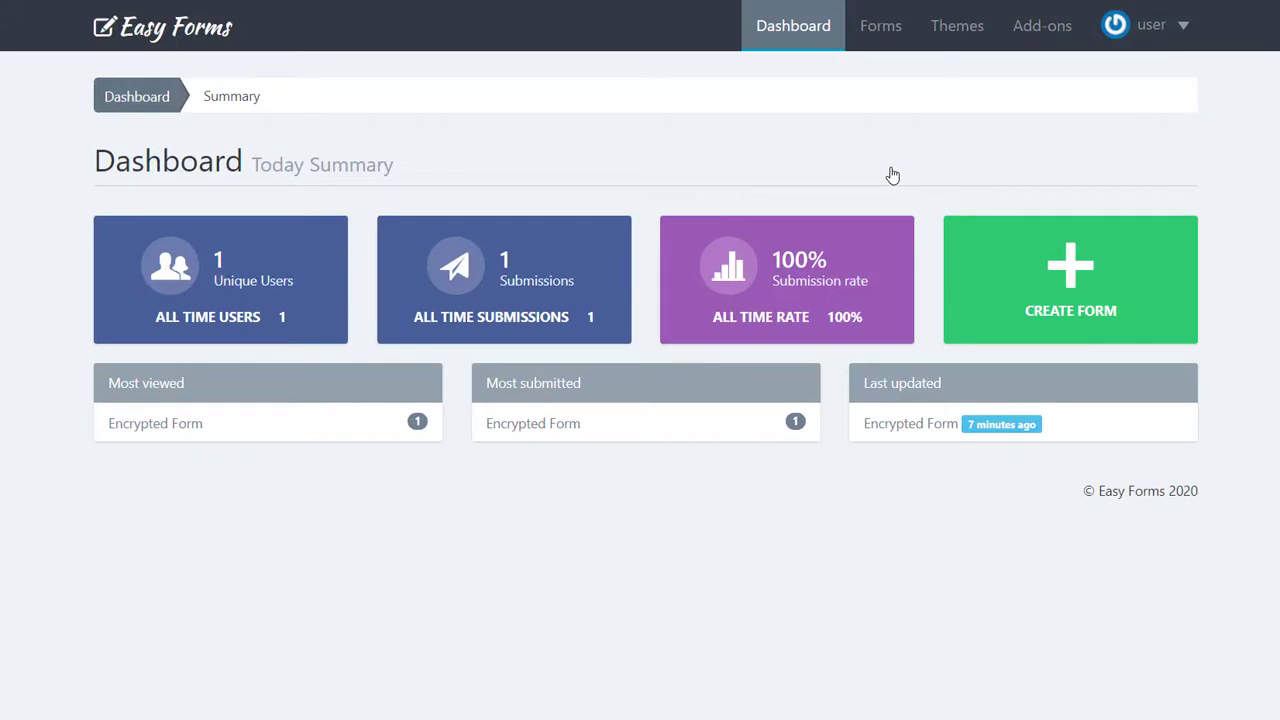
- Open the John submission, whose Last Name and Birth Date read '-PERMISSION DENIED-'
click(882, 32)
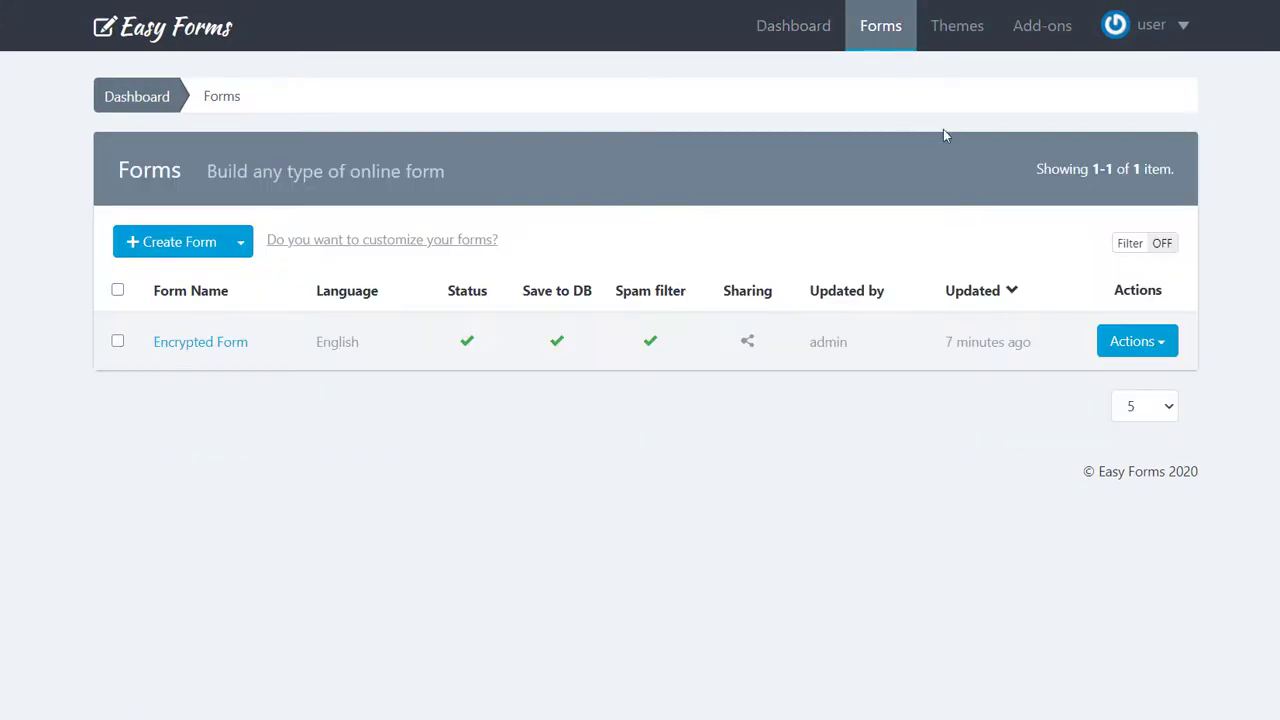
click(1114, 340)
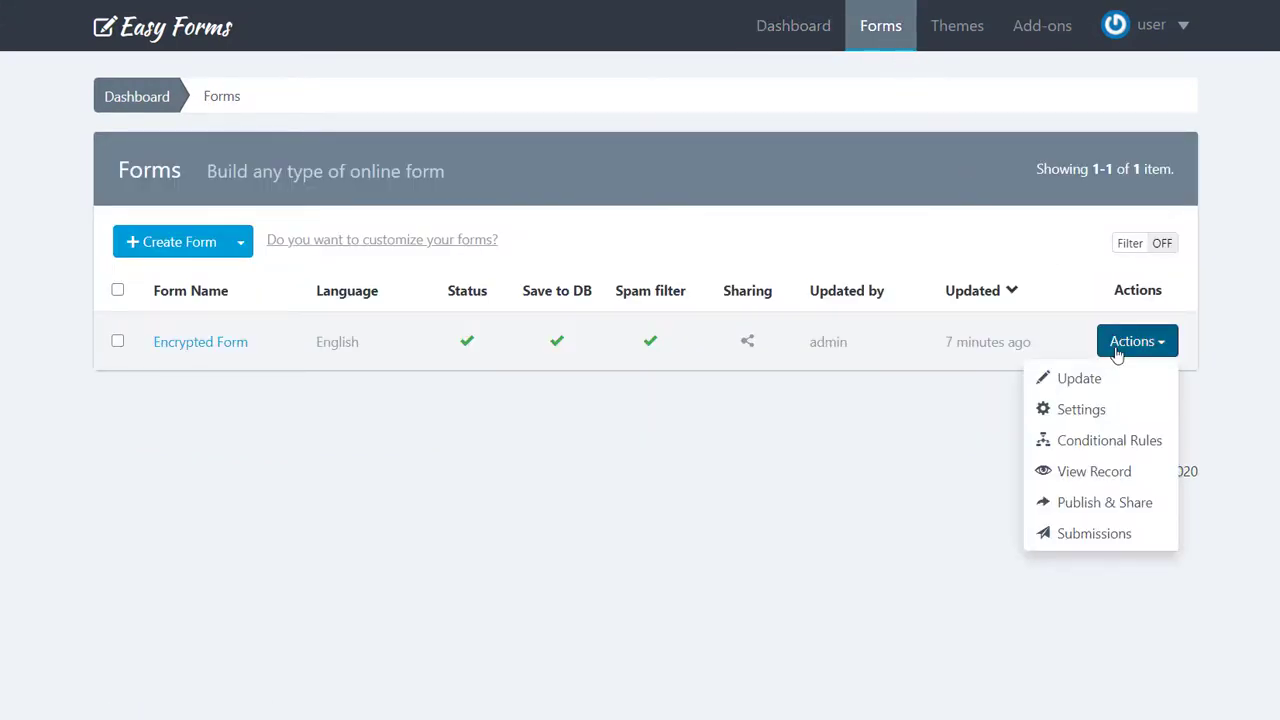
click(1137, 532)
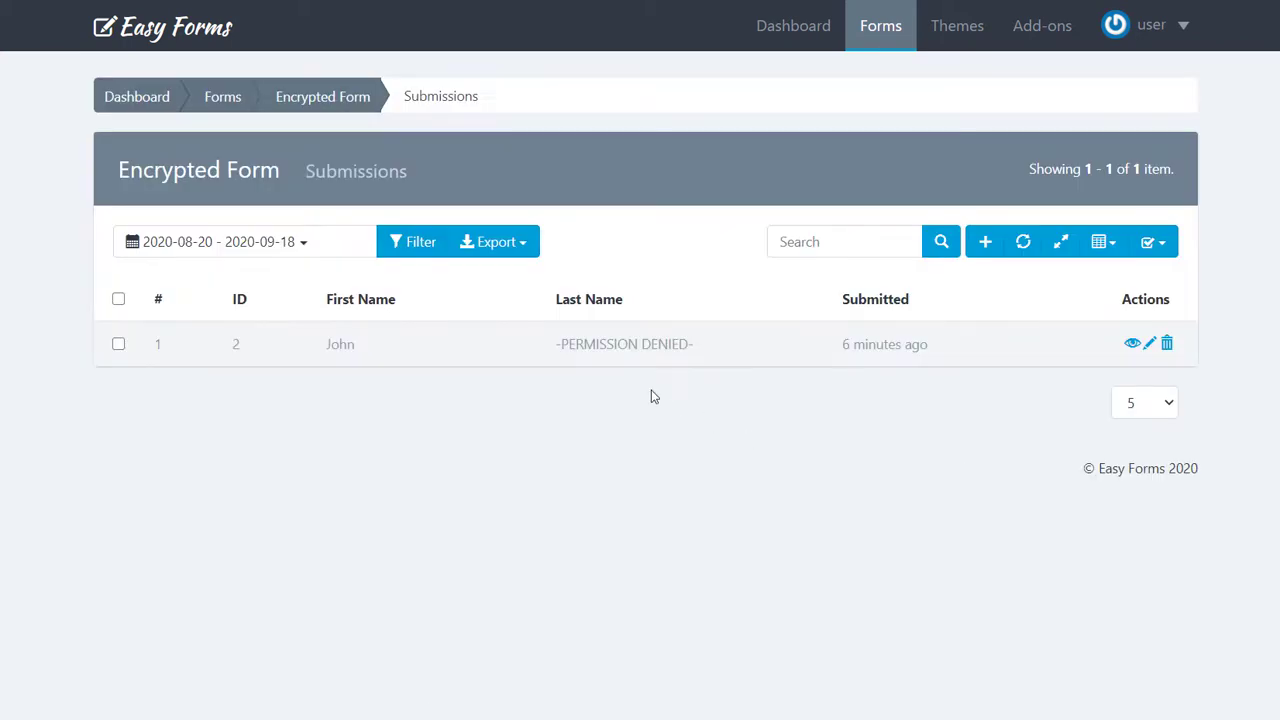
click(572, 347)
scroll(568, 418, down, 1)
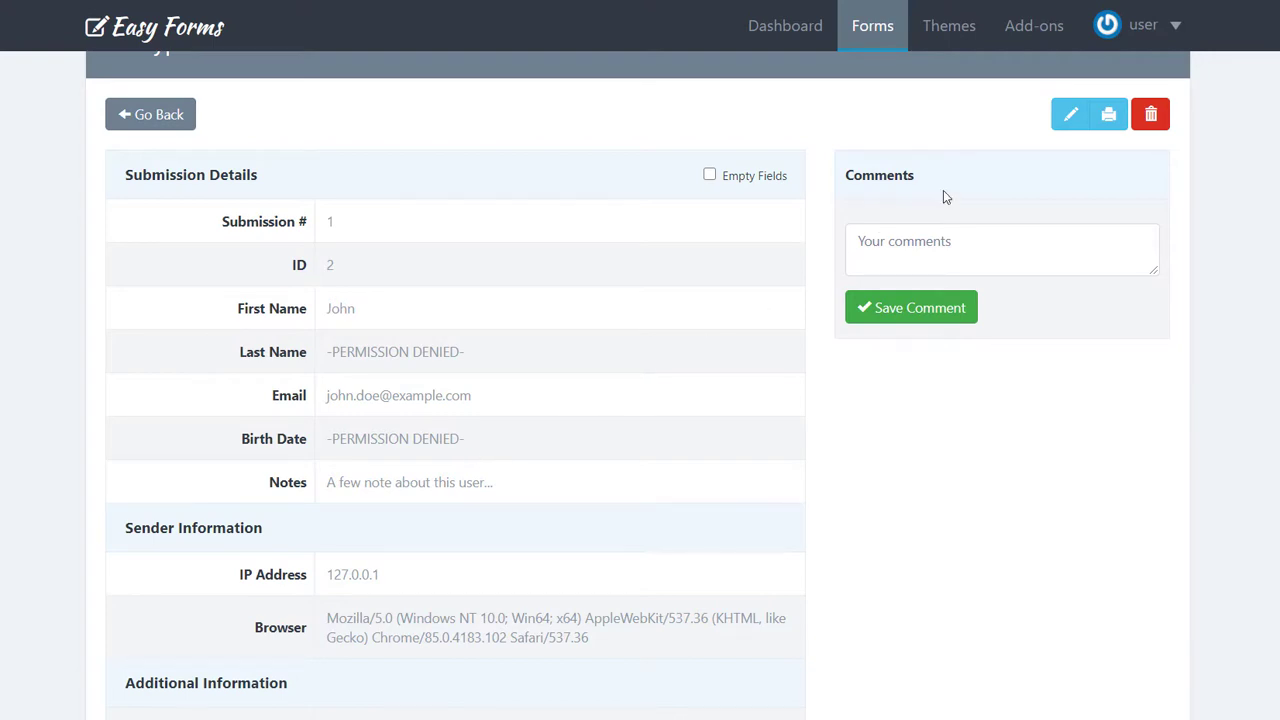
click(1148, 34)
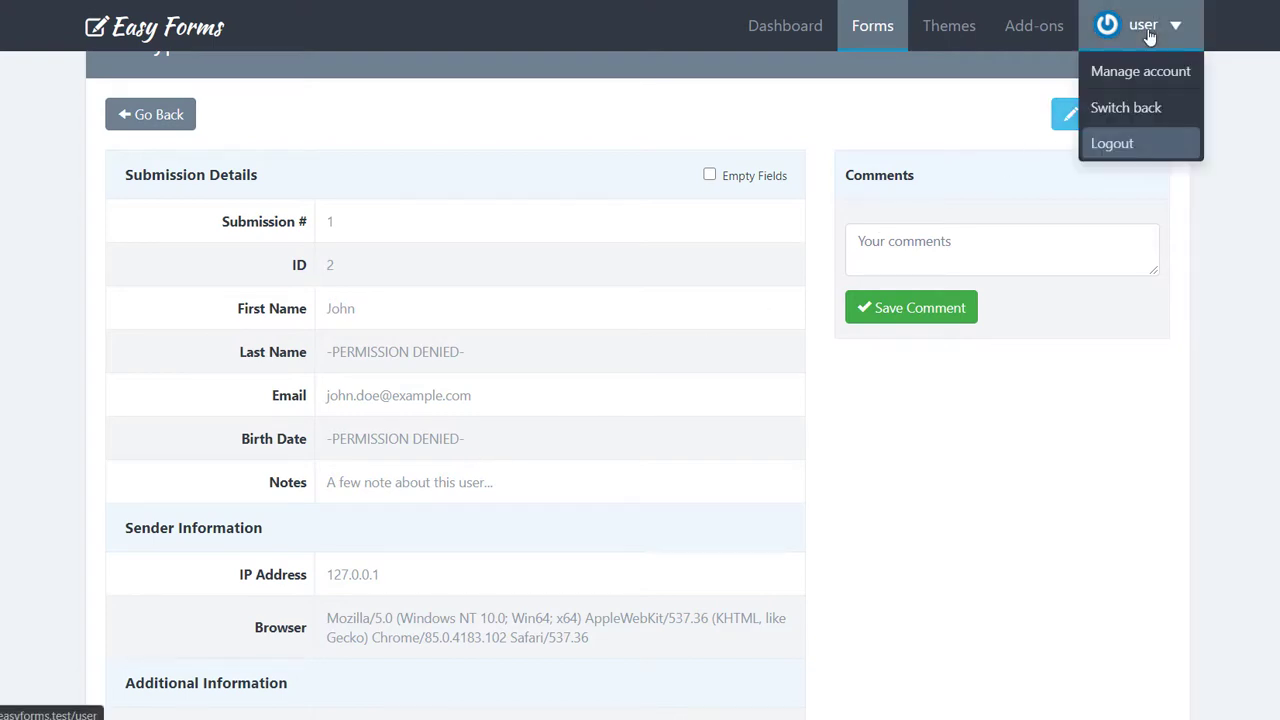
- Switch back to admin and reopen the John Doe submission showing Doe and 2000-01-01
click(1146, 107)
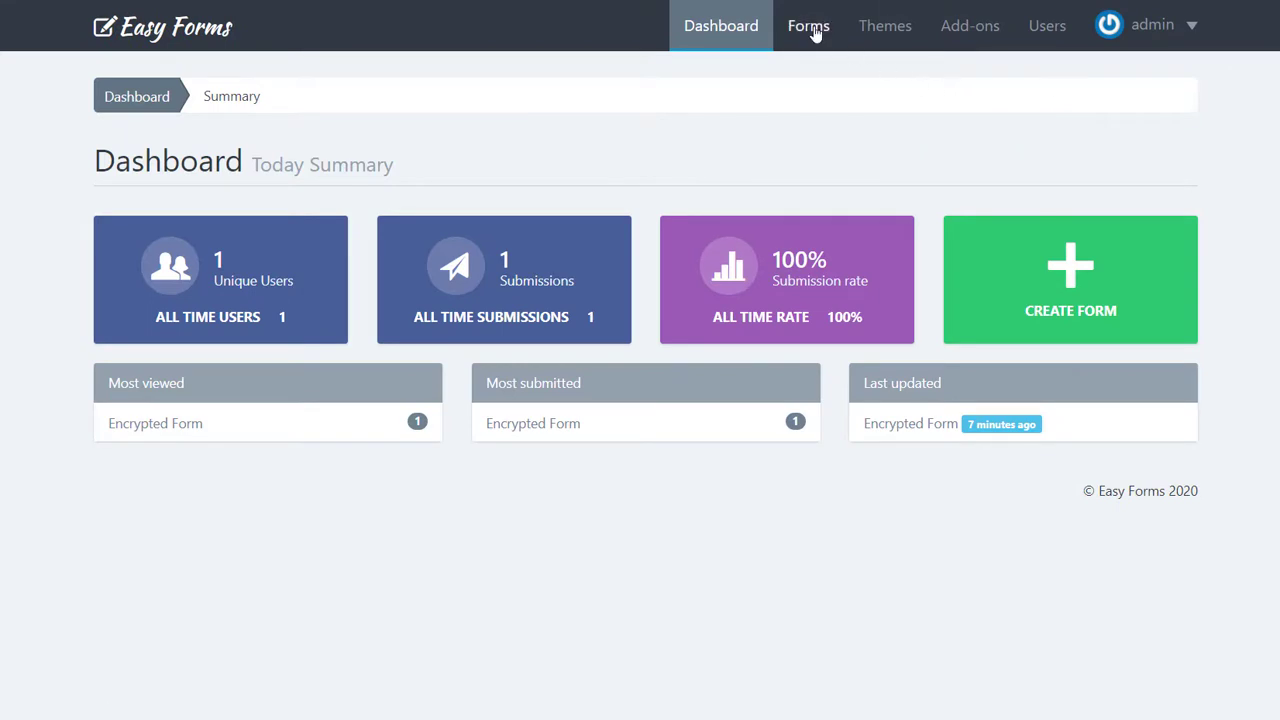
click(815, 31)
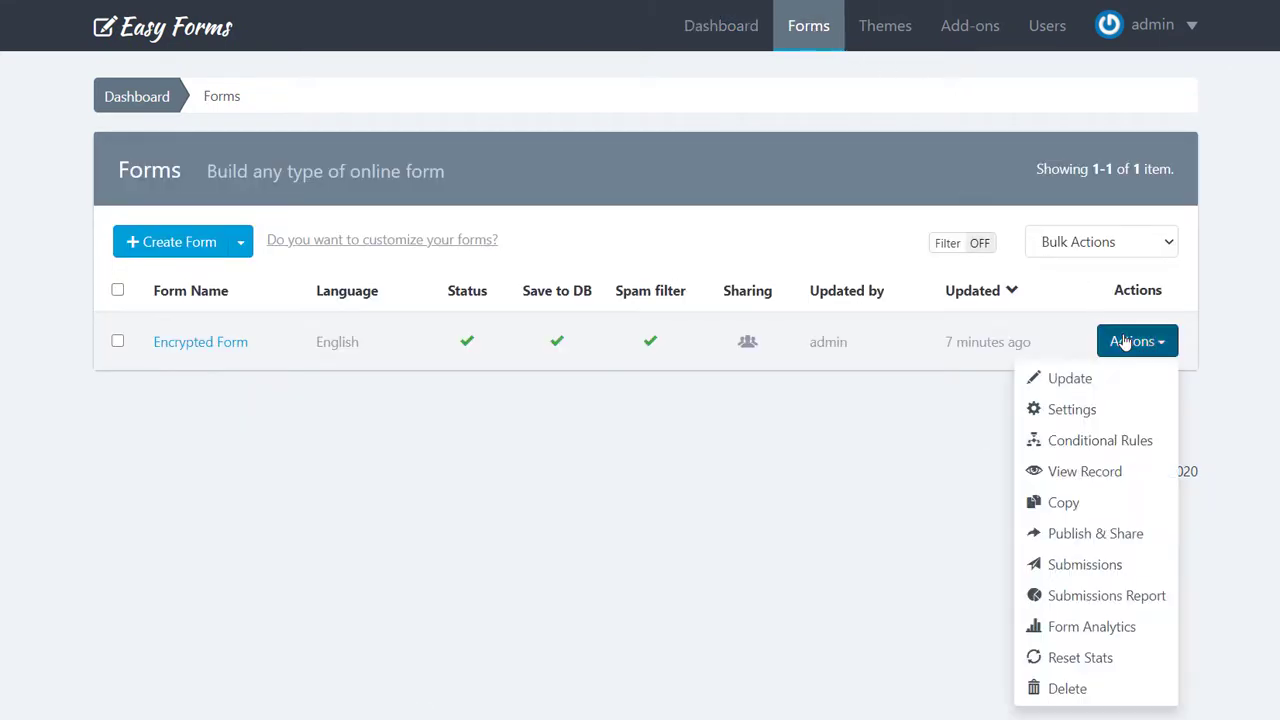
click(1122, 564)
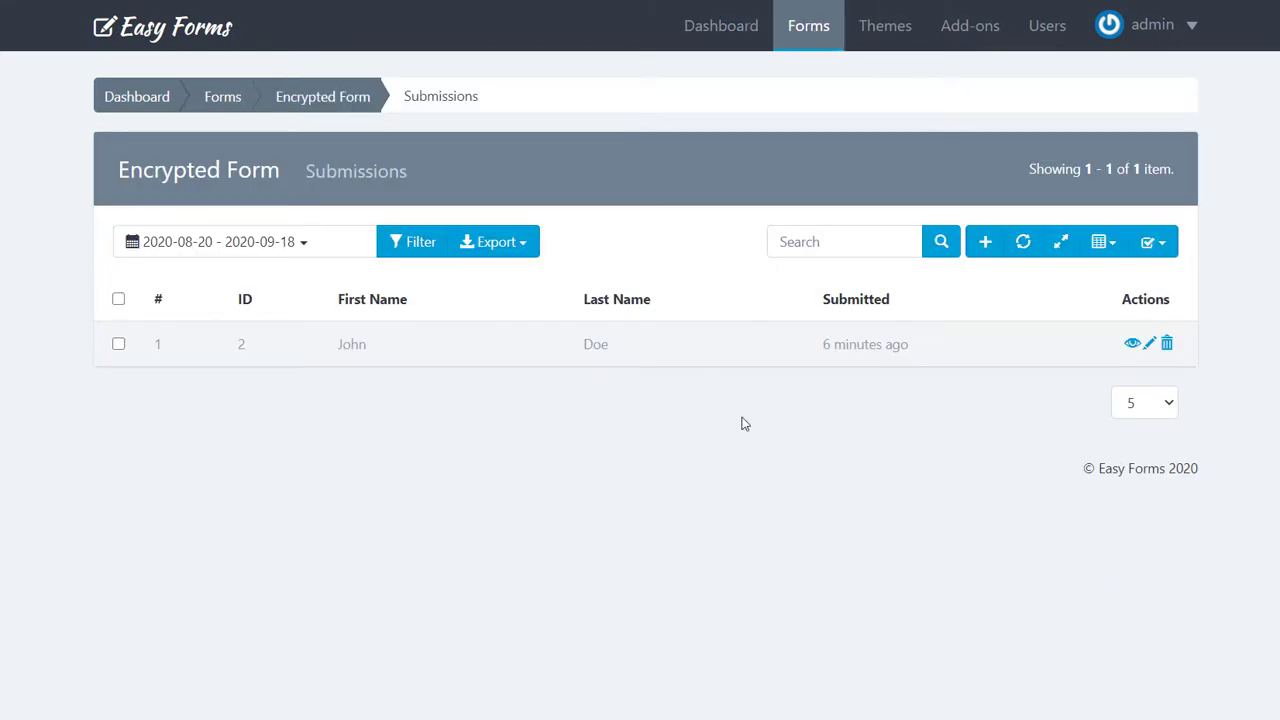
click(663, 358)
scroll(663, 360, down, 3)
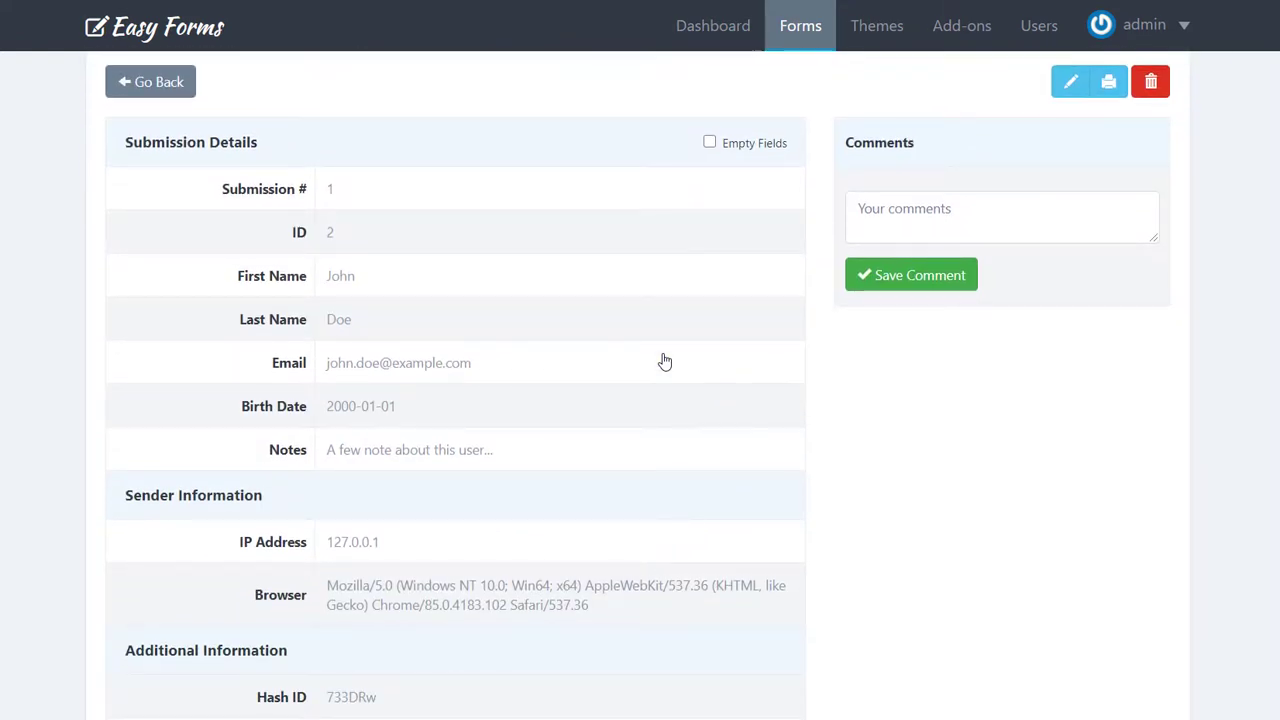
click(962, 26)
click(165, 355)
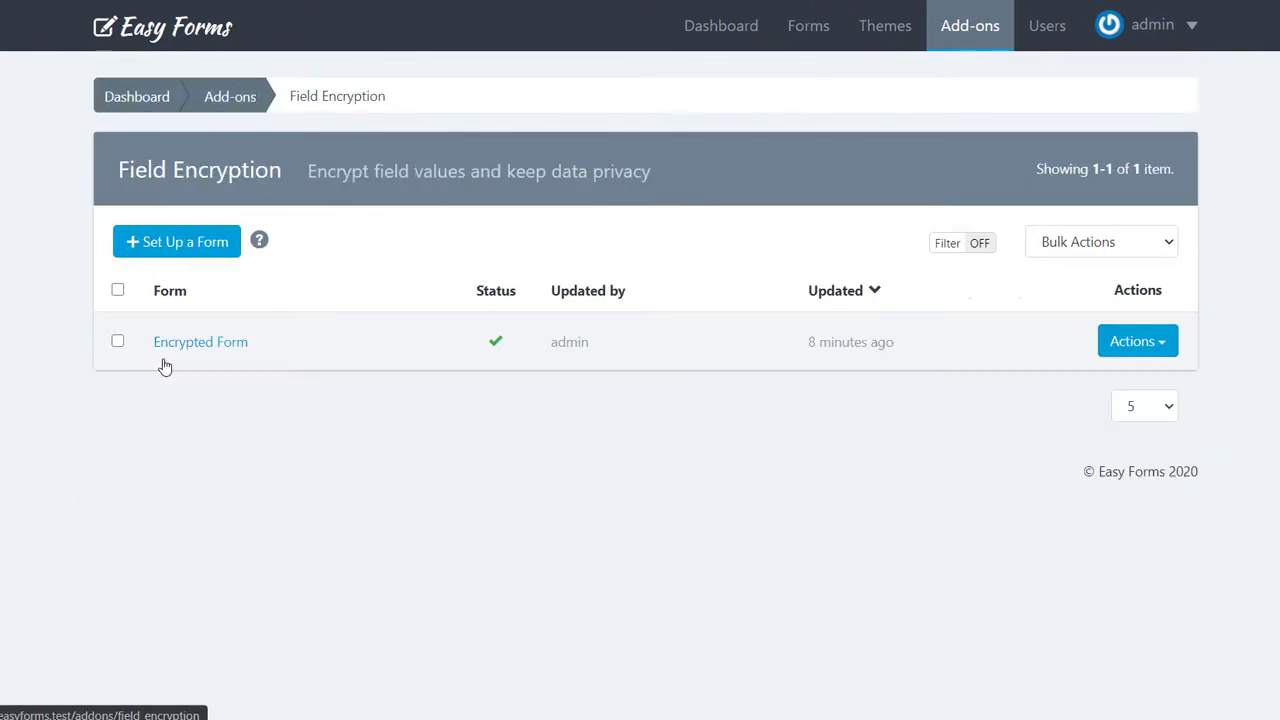
click(184, 350)
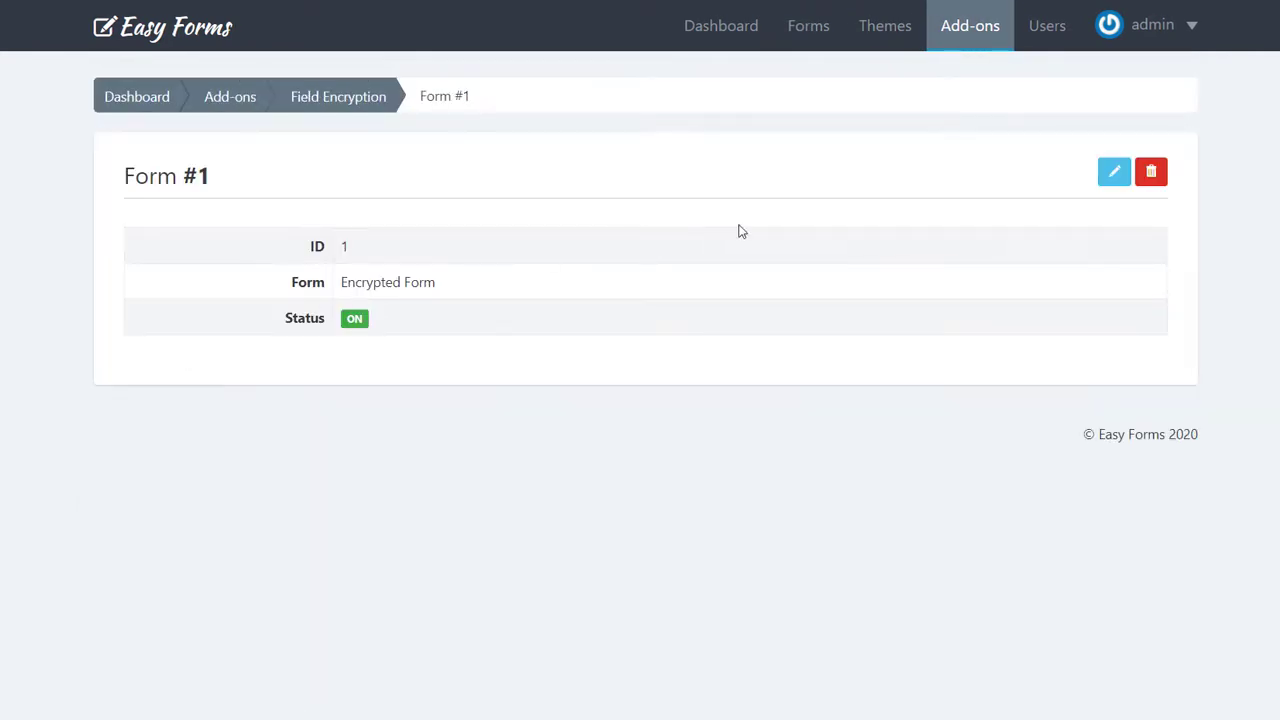
click(1114, 174)
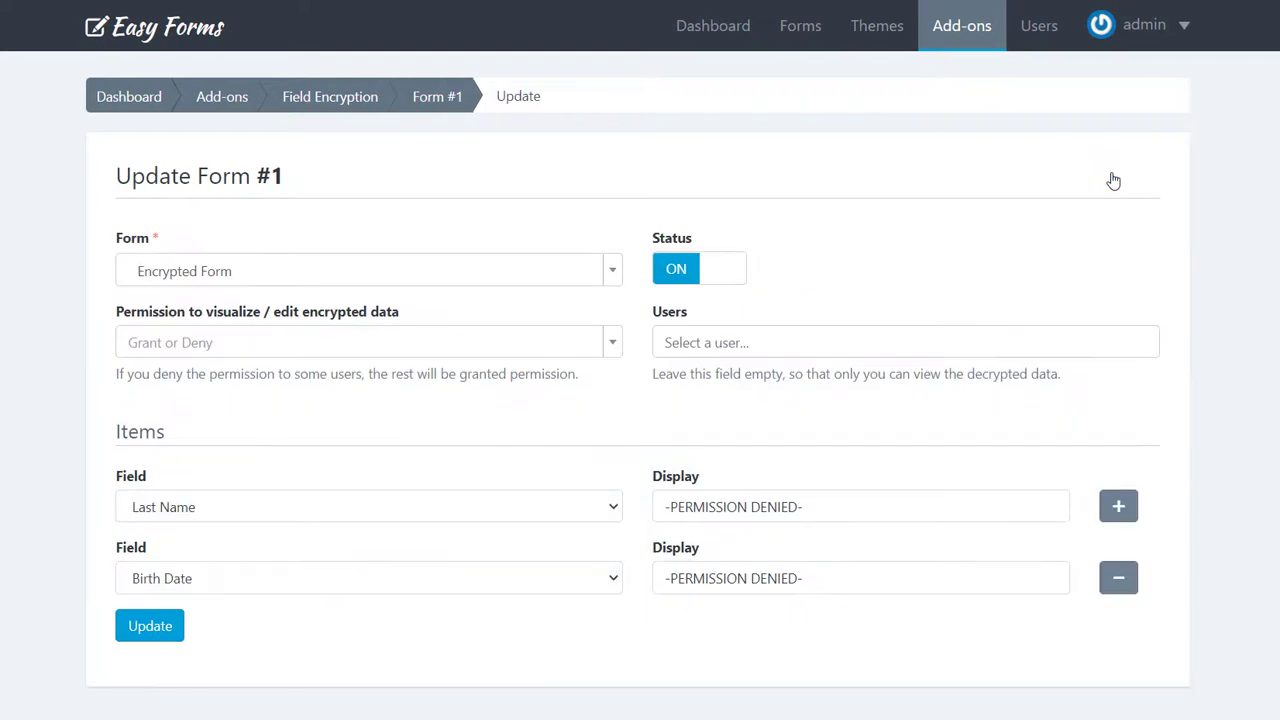
click(606, 342)
click(606, 380)
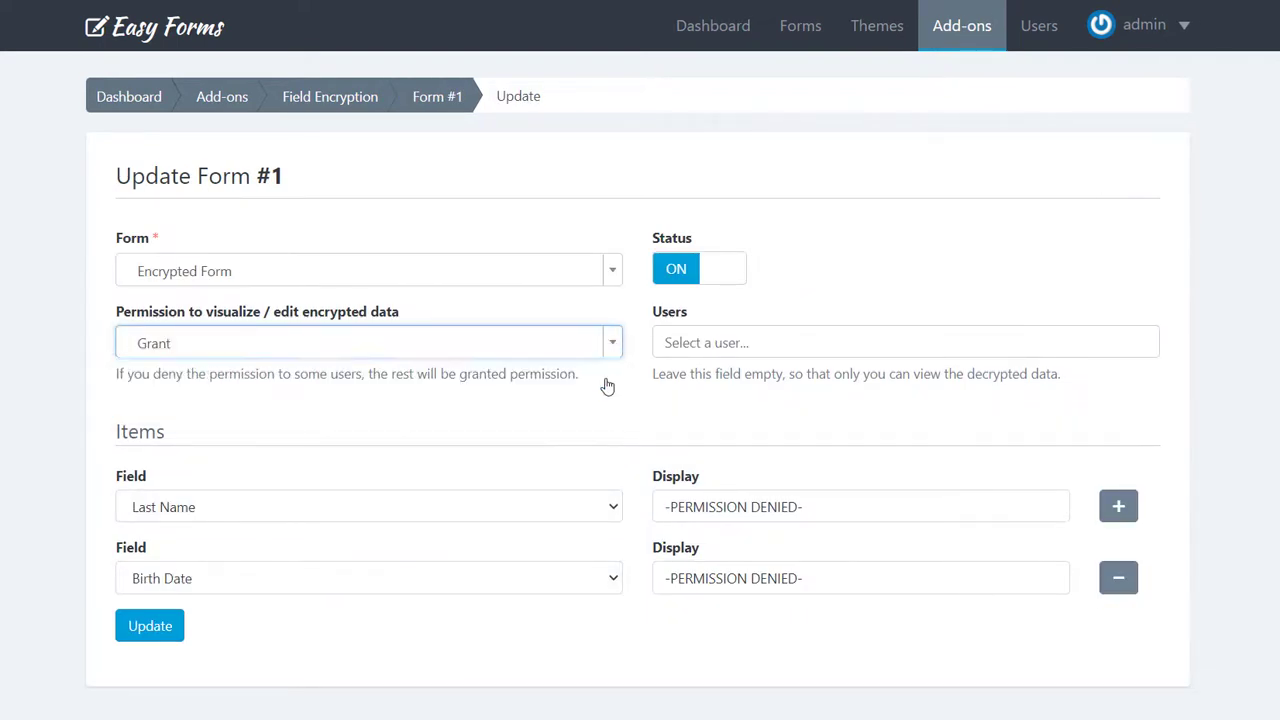
click(691, 341)
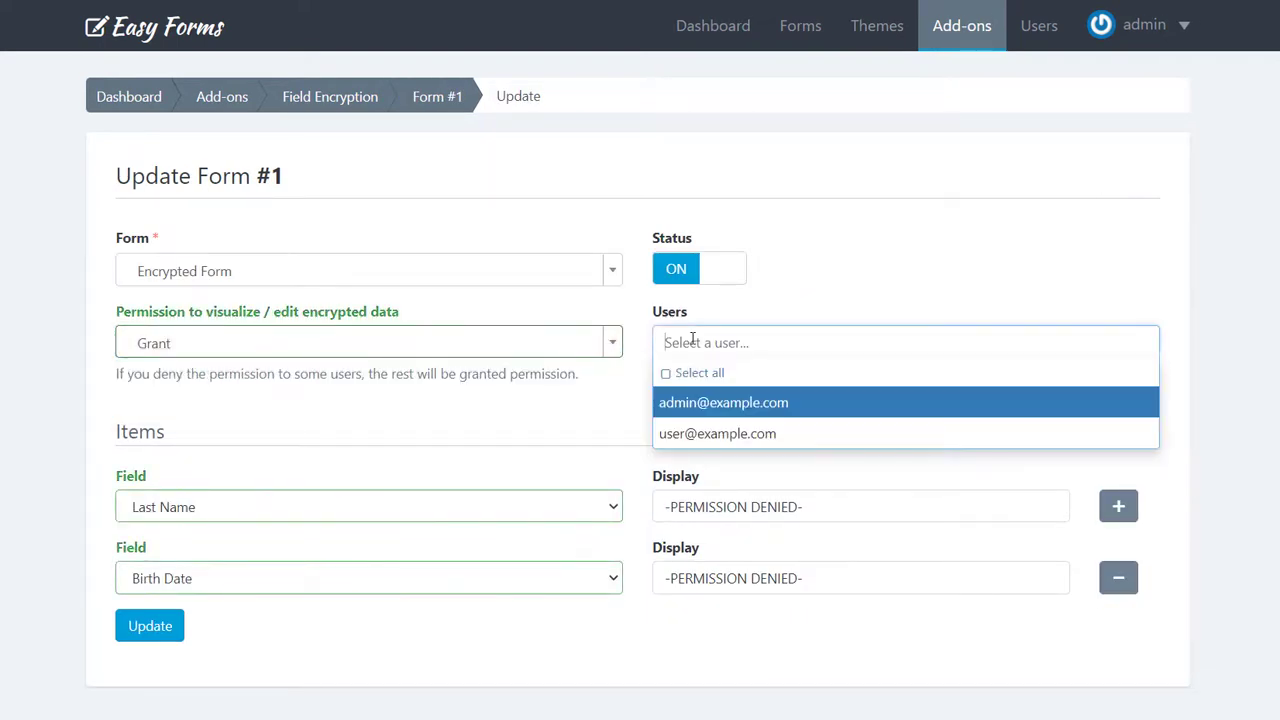
click(727, 437)
click(165, 627)
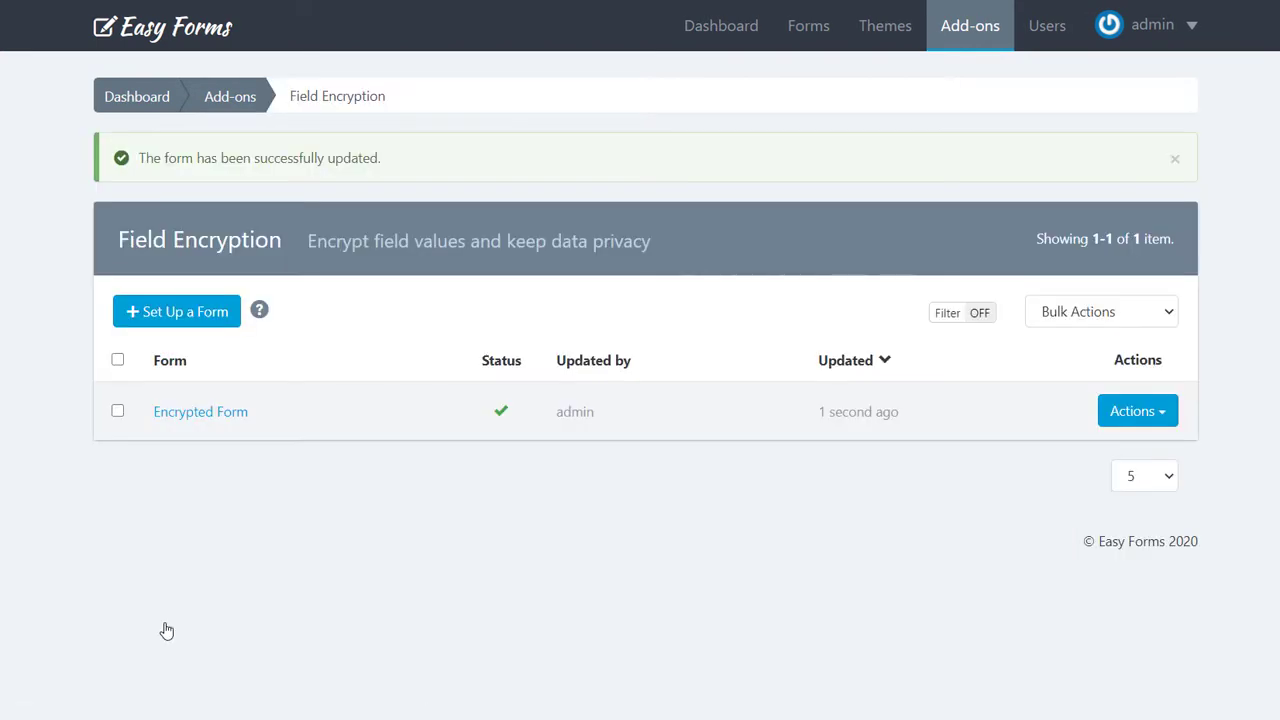
- Impersonate the non-admin user from the Users list
click(1047, 28)
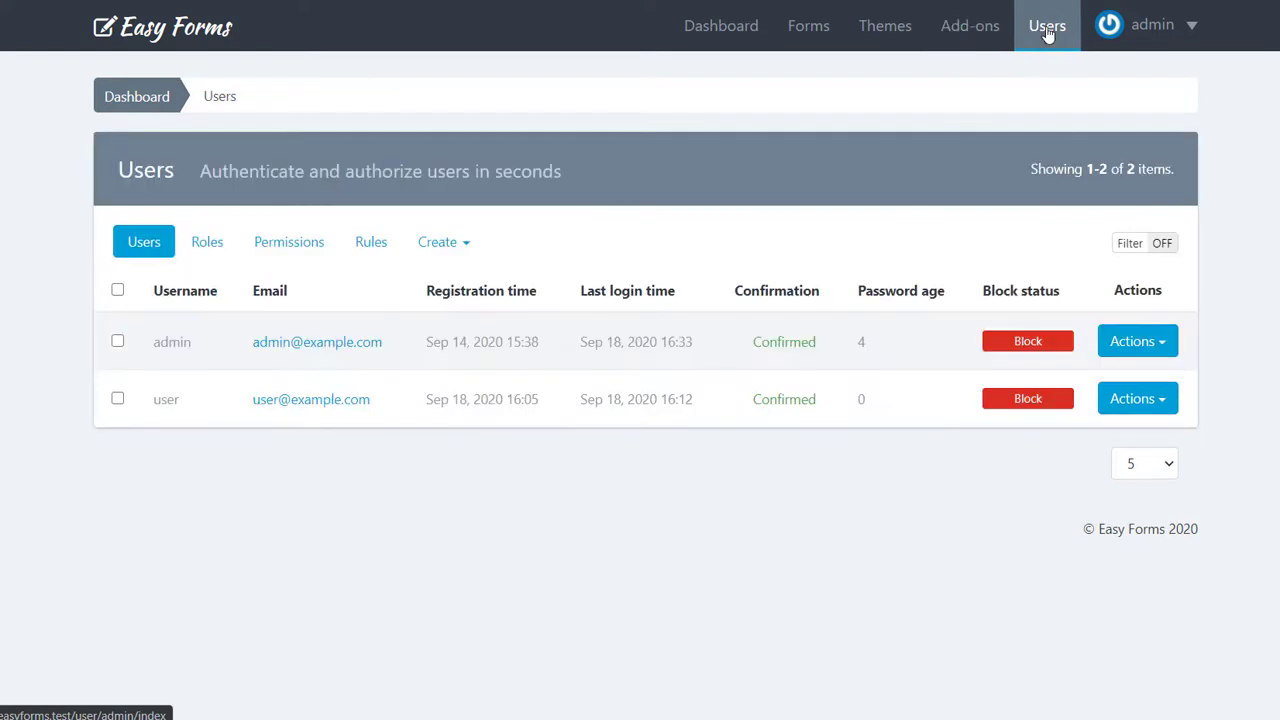
click(1140, 398)
click(1130, 470)
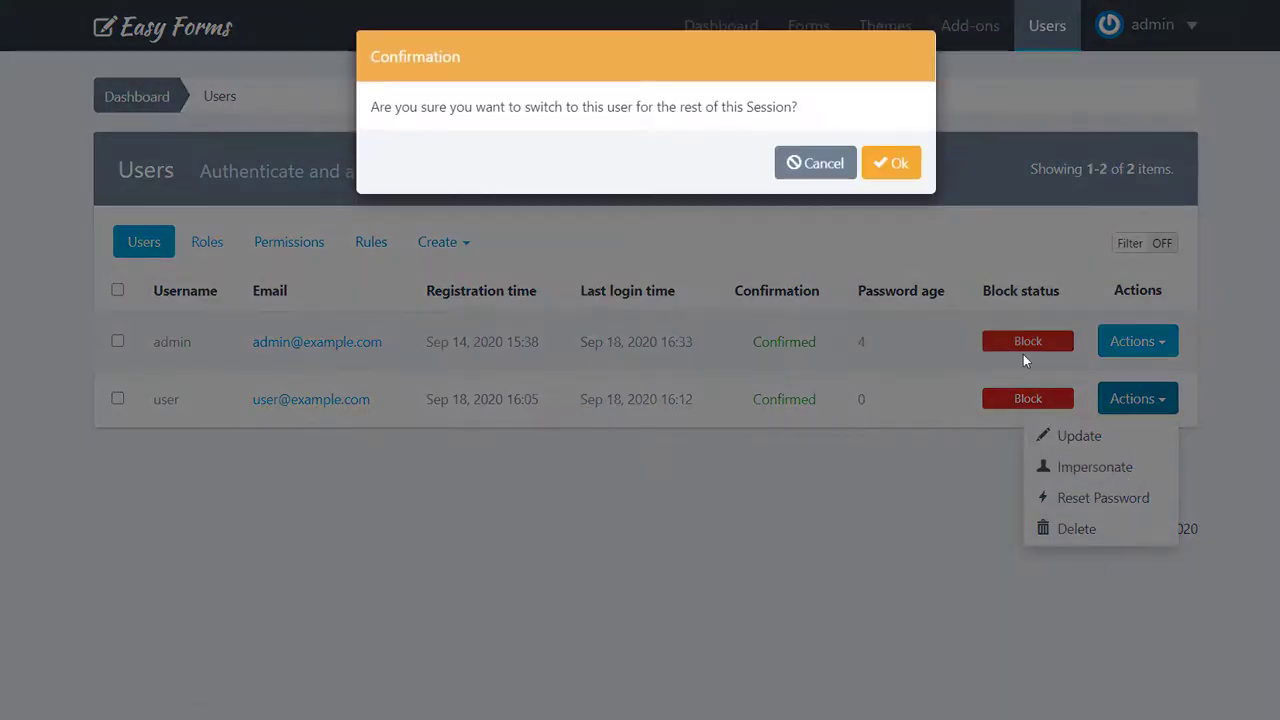
click(899, 166)
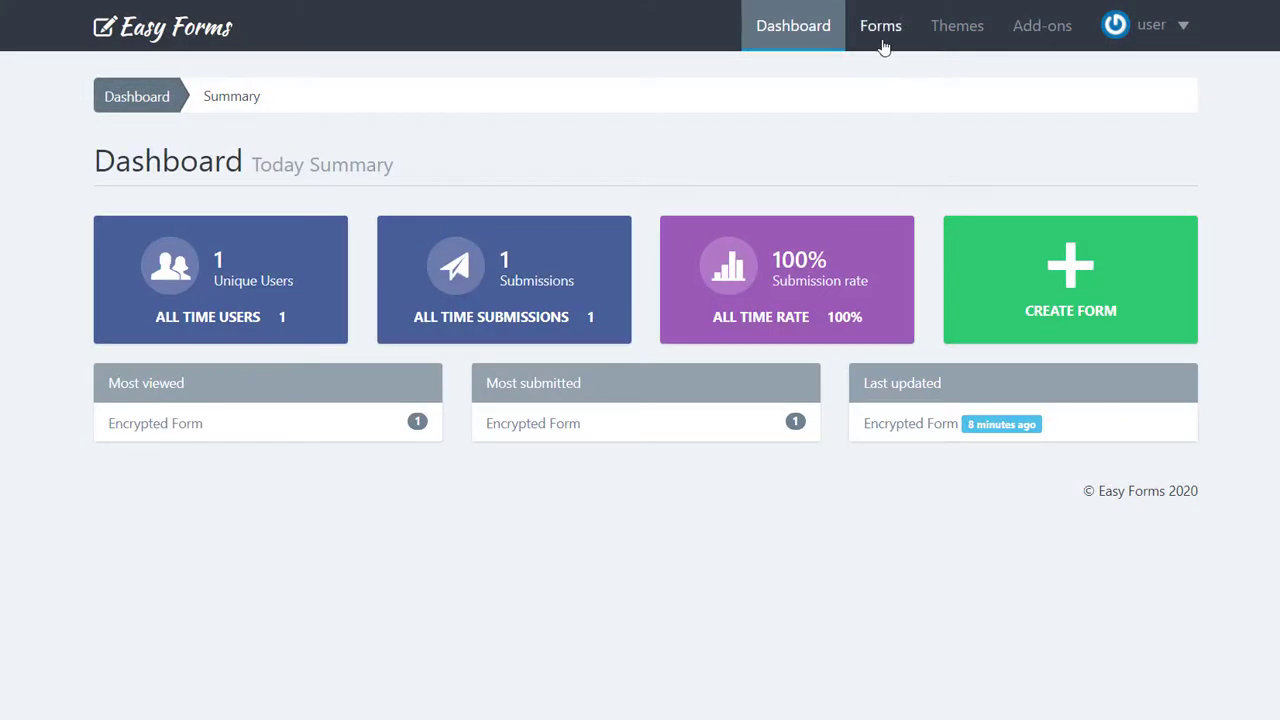
- Open the John Doe submission of Encrypted Form, now showing Last Name Doe and Birth Date 2000-01-01
click(884, 47)
click(1128, 341)
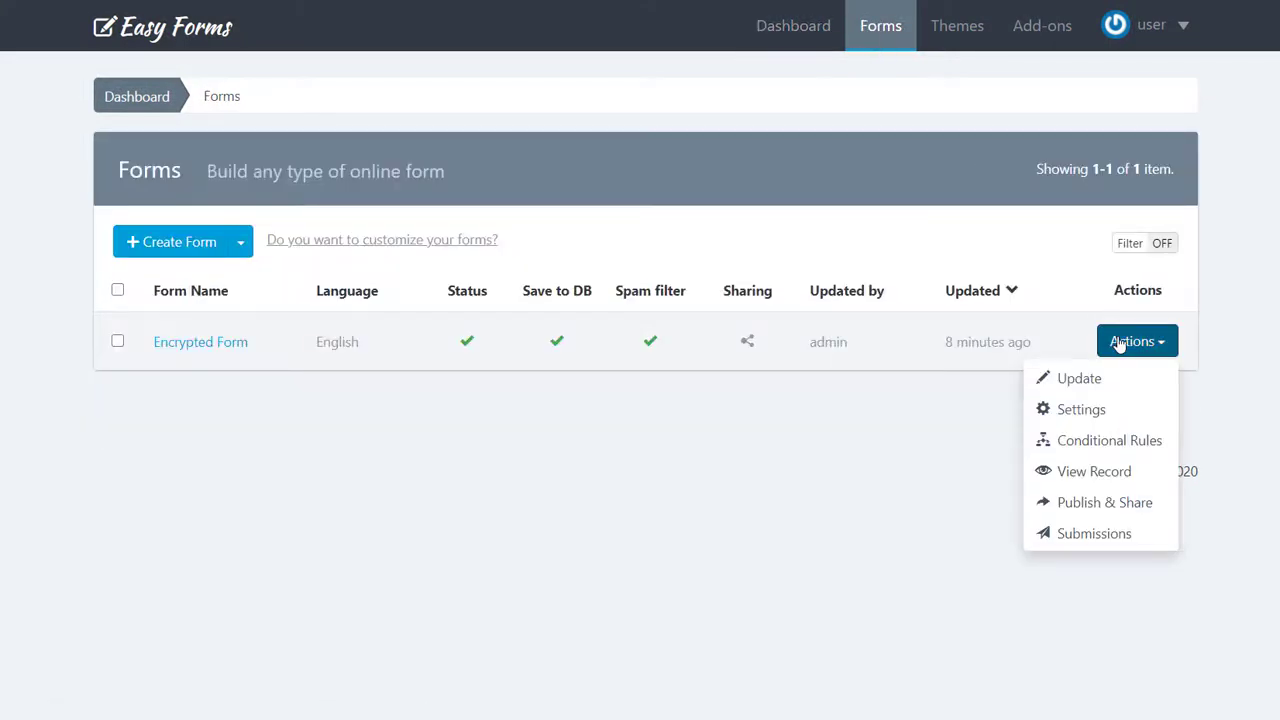
click(1125, 533)
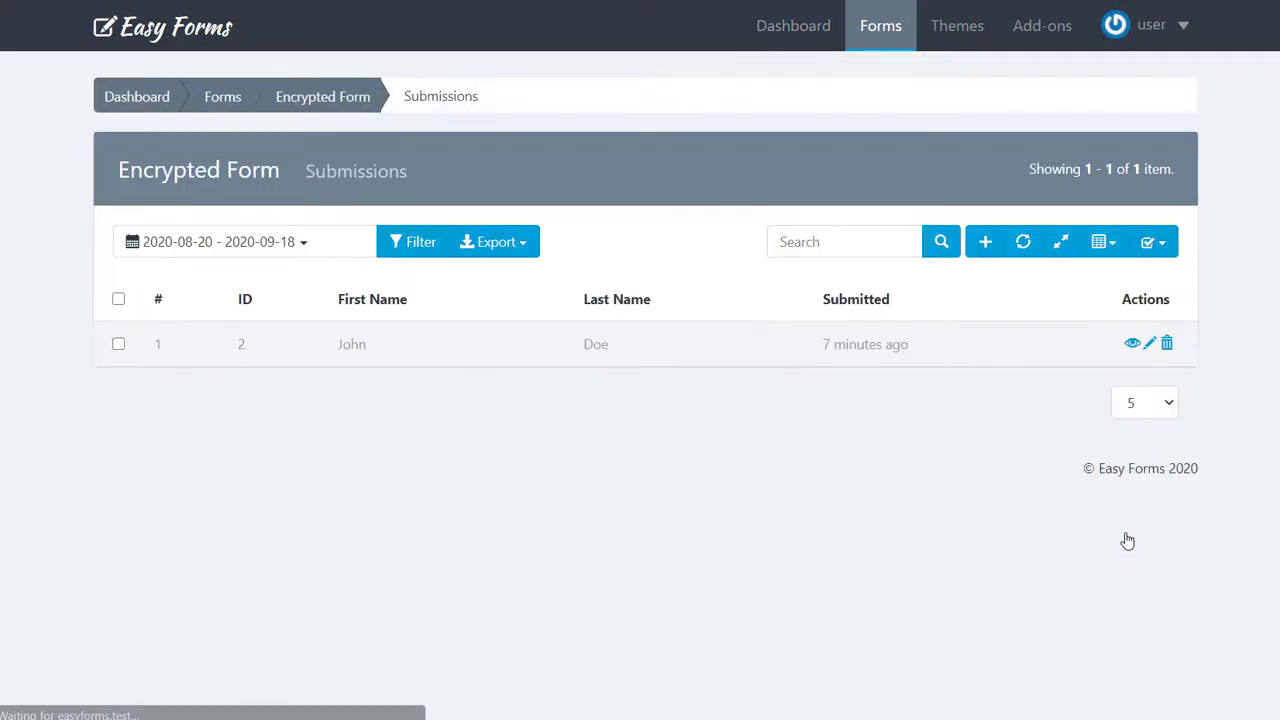
click(633, 347)
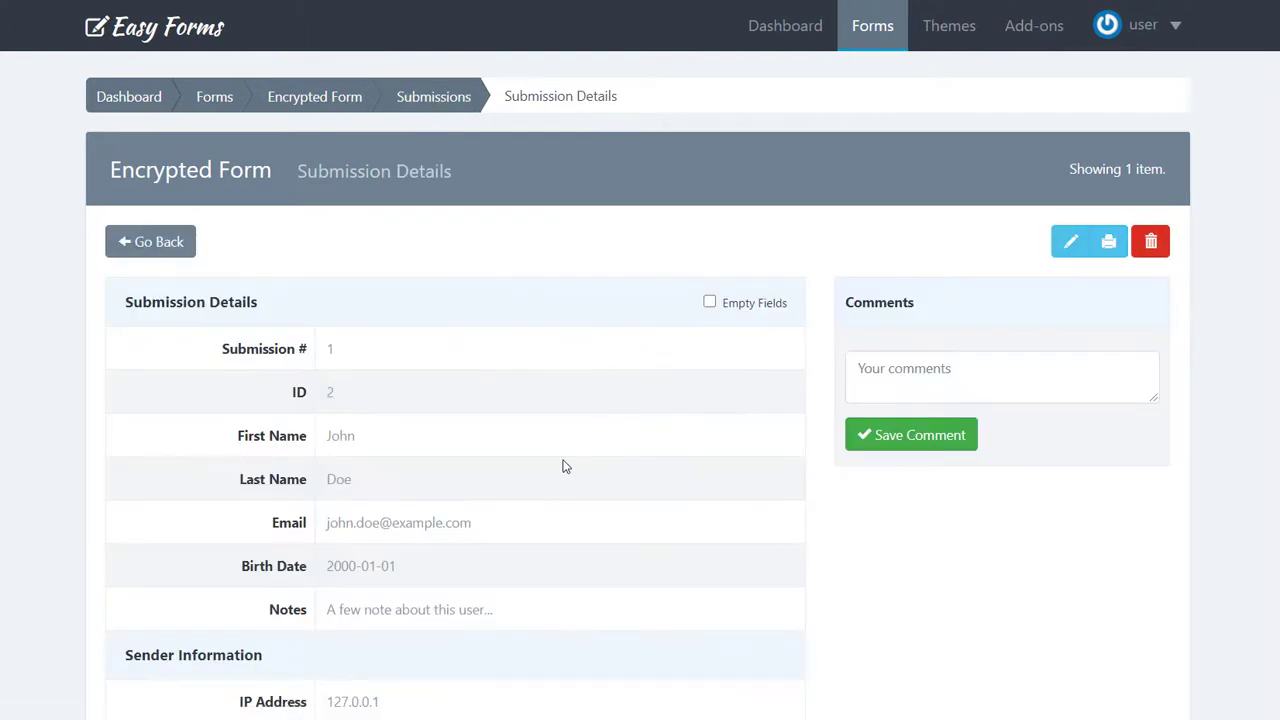